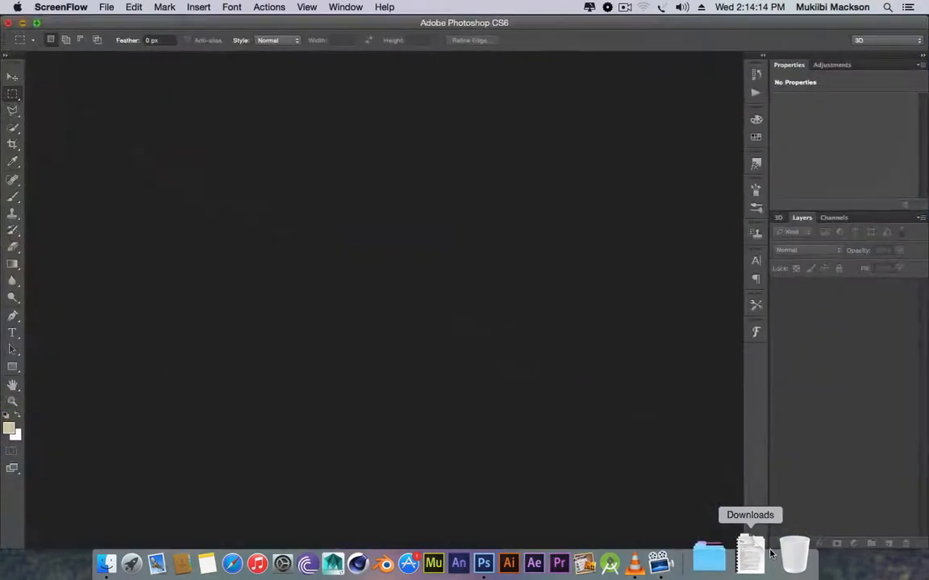
Step: Create a new 1280 x 720 pixel document with a white background, named "Text tool"
click(635, 503)
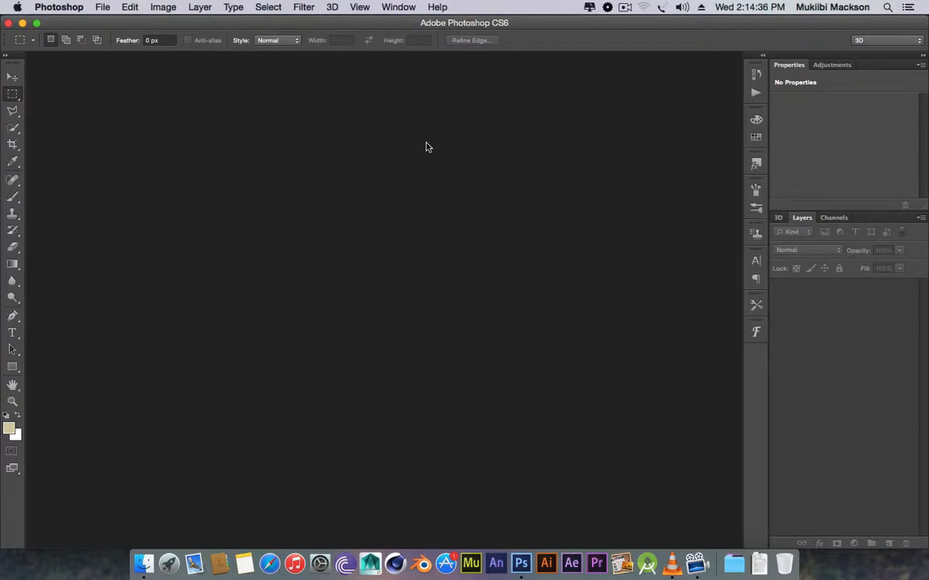
click(100, 6)
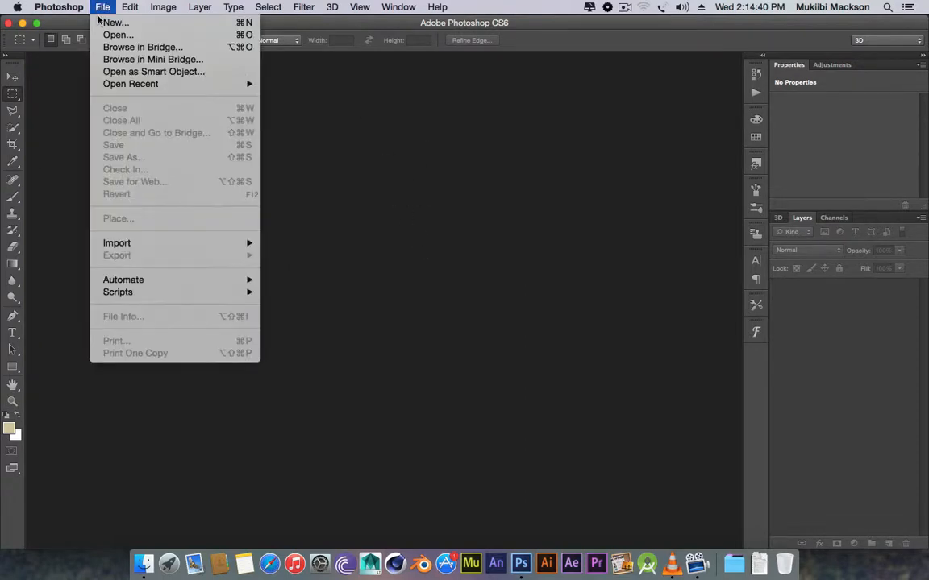
click(105, 22)
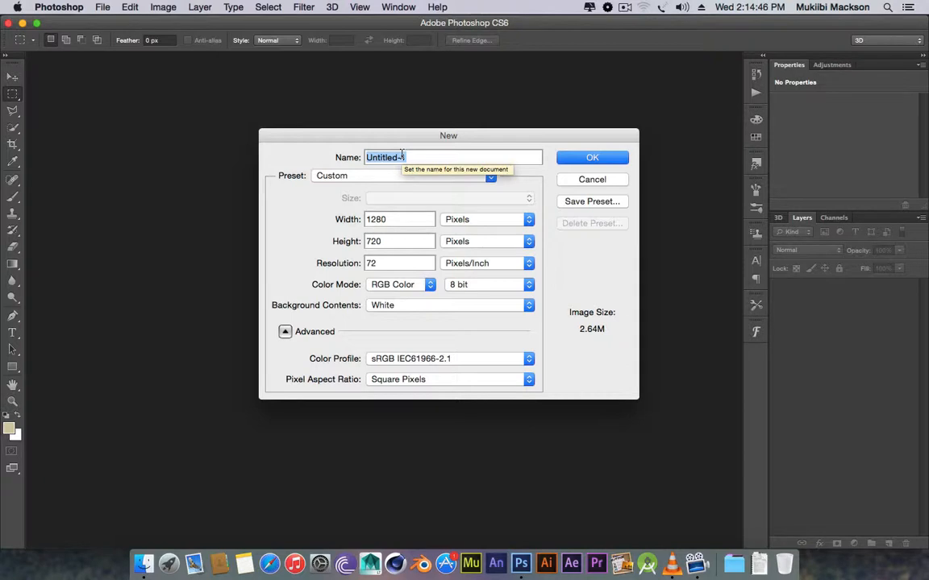
text(Tt)
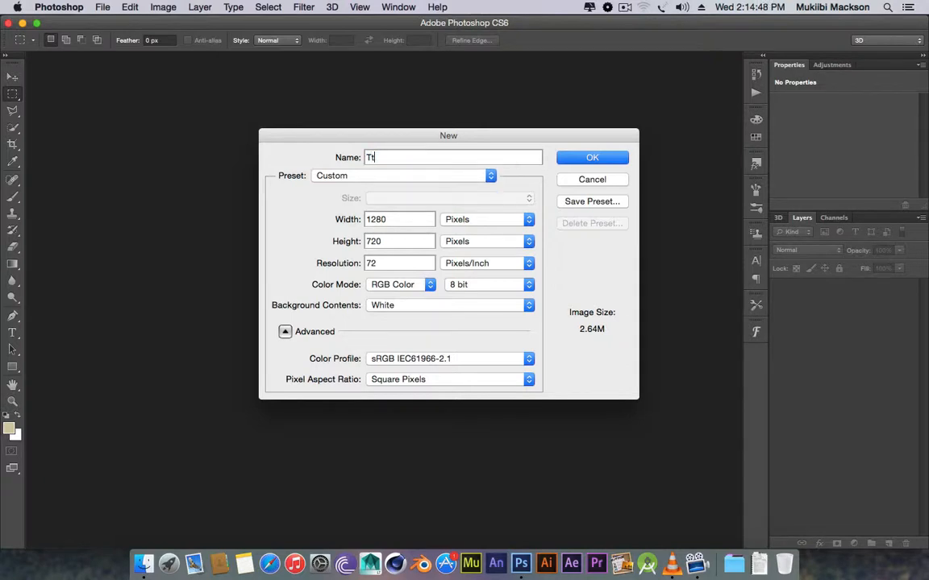
key(BackSpace)
text(ext too)
click(562, 160)
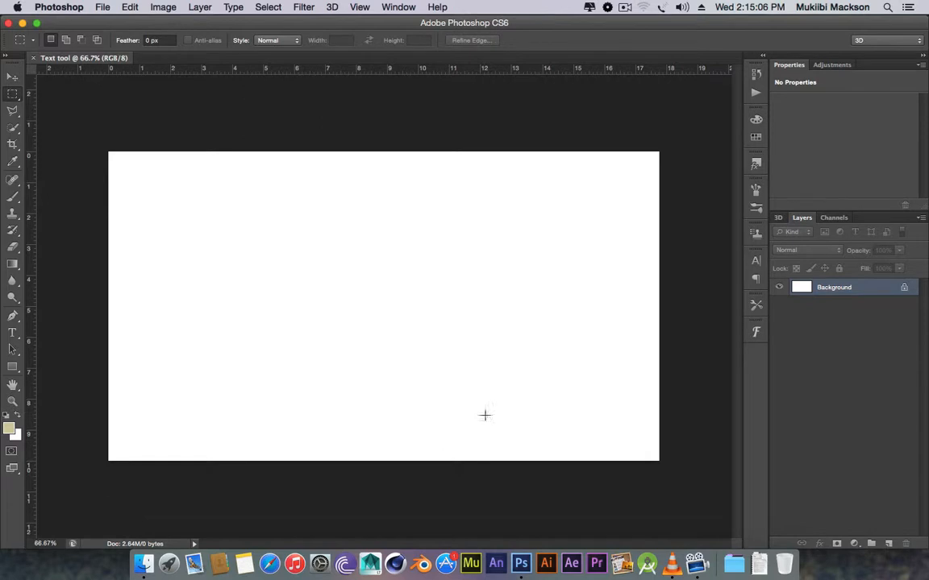
Step: Add the horizontal text "This is the text tool" in the upper middle of the canvas and commit it
click(14, 333)
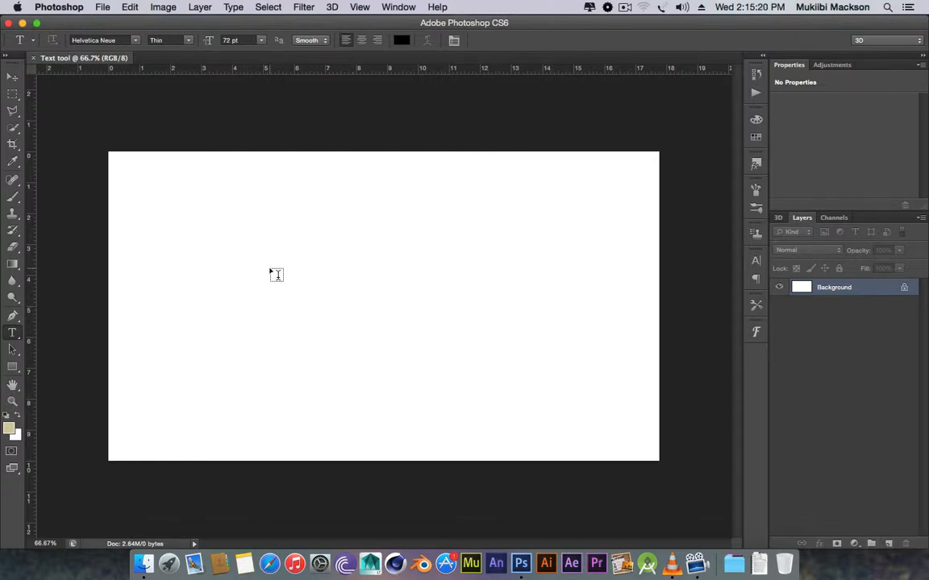
click(270, 266)
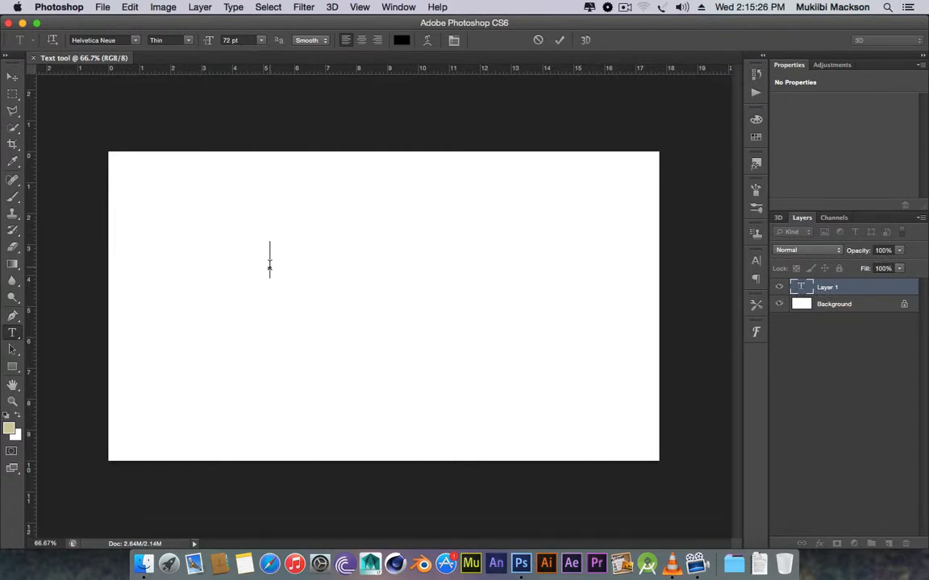
text(This is )
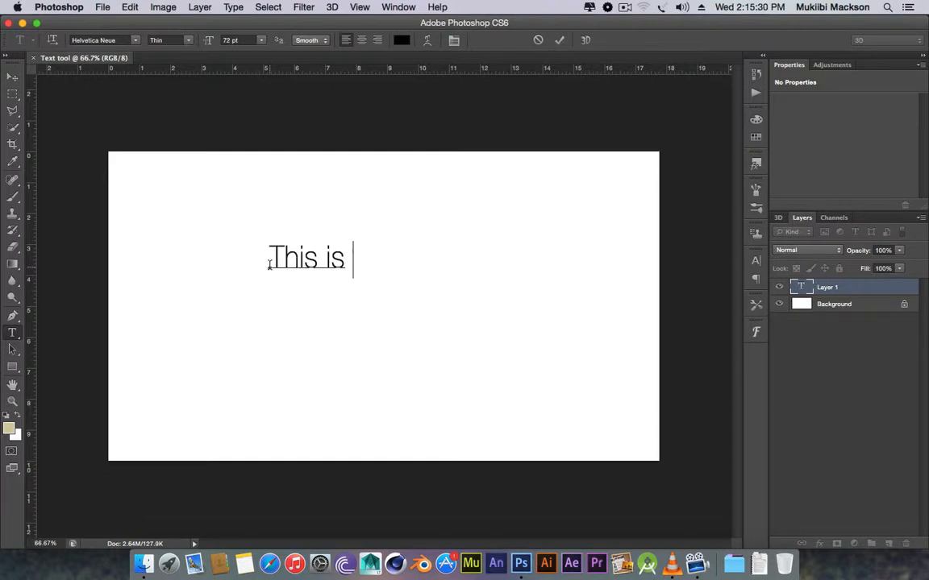
text(the te)
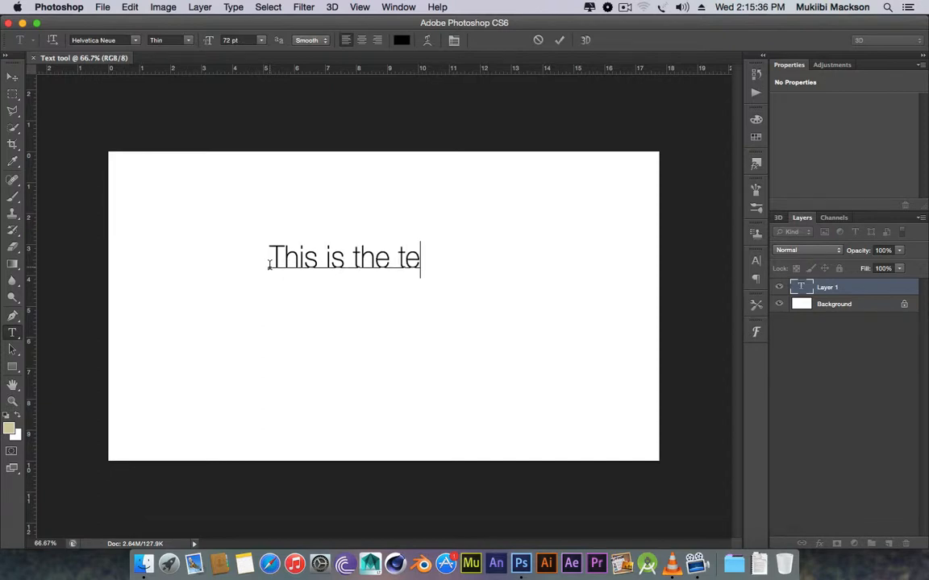
text(xt tooll)
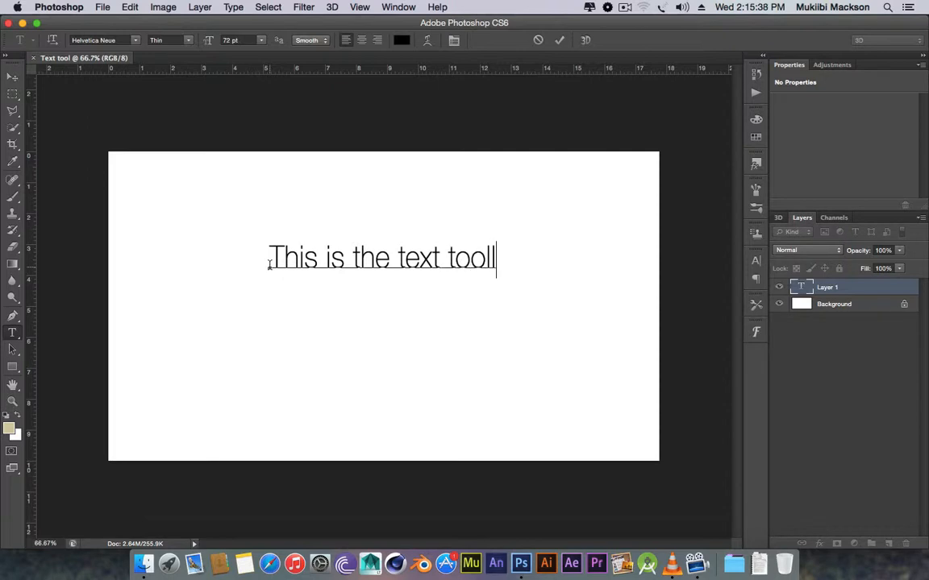
key(BackSpace)
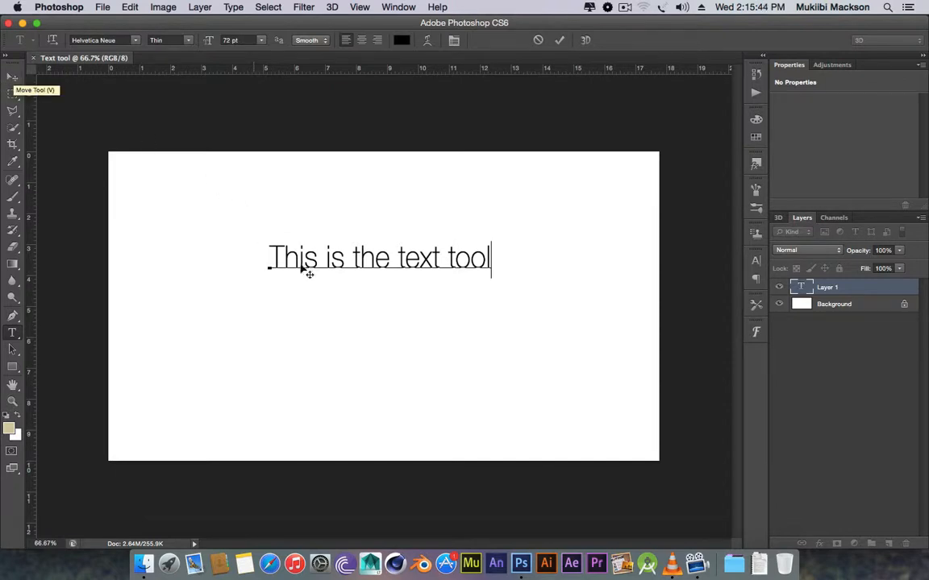
text(y)
key(BackSpace)
click(829, 303)
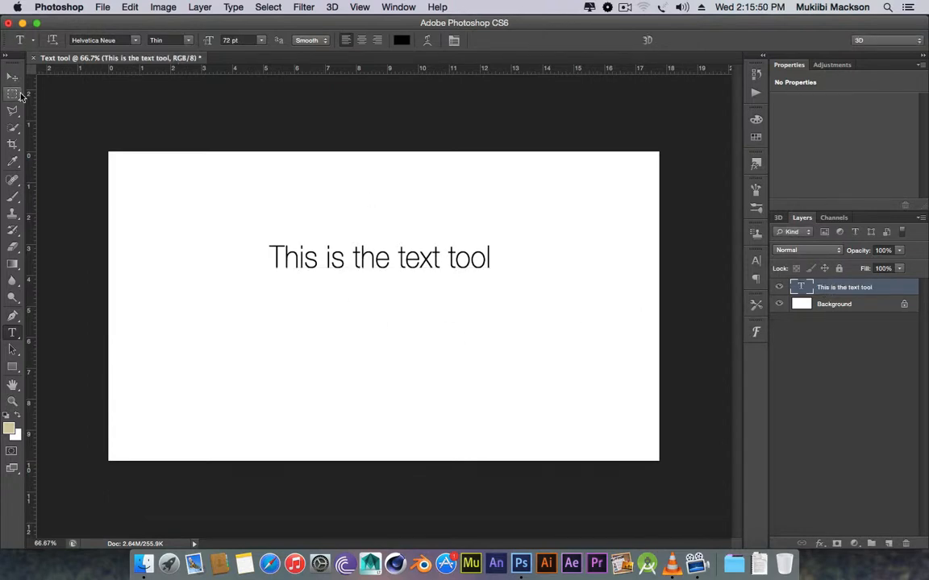
Step: Nudge the text layer about 10 px down and about 2 px to the right with the Move tool
click(12, 77)
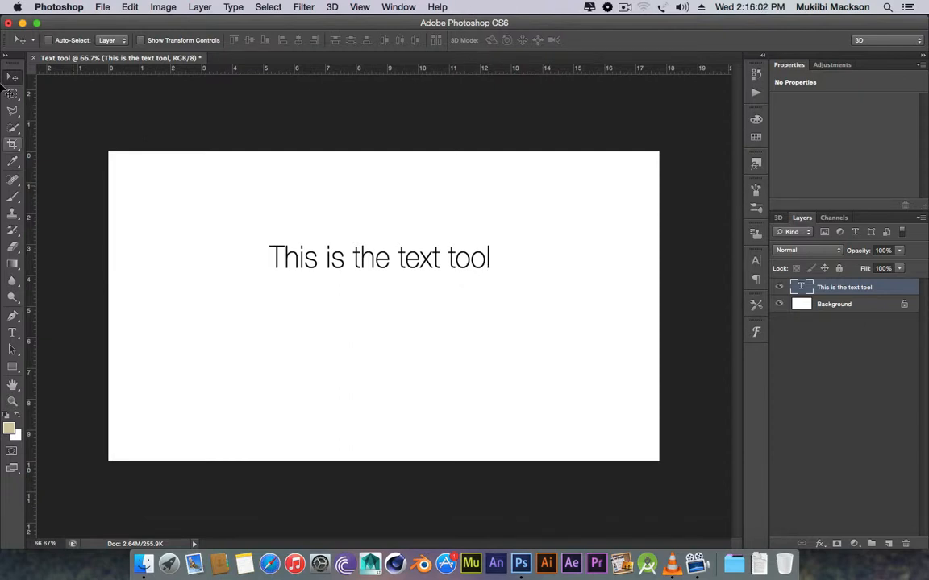
key(Down)
key(Down)
key(Down)
key(Down)
key(Down)
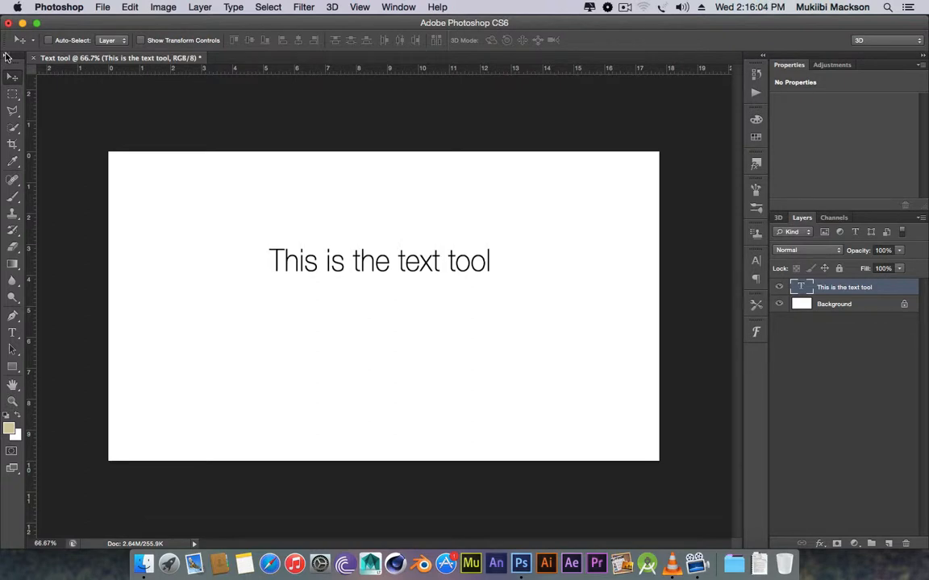
key(Down)
key(Down)
key(Down)
key(Down)
key(Down)
key(Right)
key(Right)
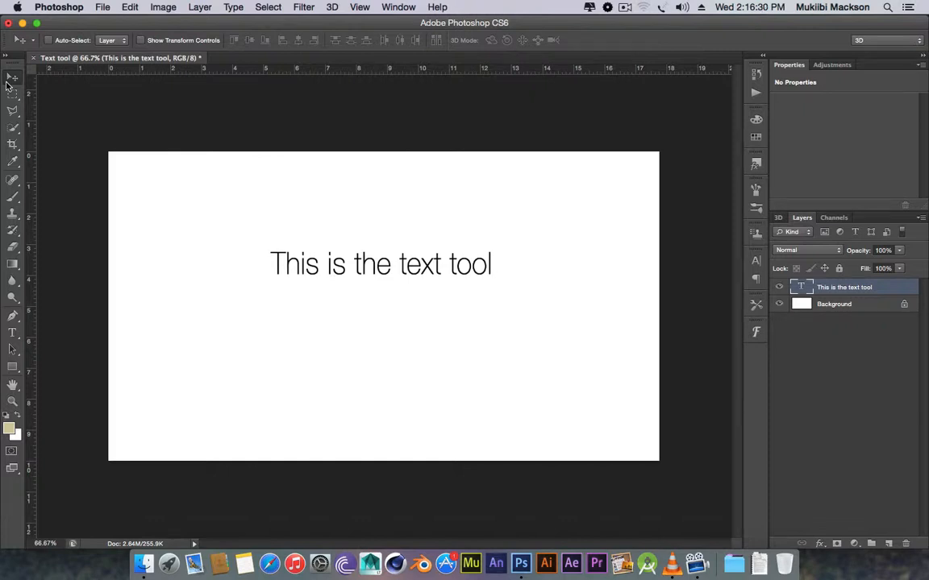
Step: Move the text line down to about the center of the canvas, keeping Layer as the auto-select target
click(12, 77)
mouse_move(385, 292)
mouse_down()
mouse_move(375, 359)
mouse_move(423, 344)
mouse_move(303, 307)
mouse_move(536, 318)
mouse_move(364, 297)
mouse_move(403, 224)
mouse_move(397, 333)
mouse_move(431, 309)
mouse_move(347, 310)
mouse_move(550, 254)
mouse_move(352, 234)
mouse_move(375, 264)
mouse_move(312, 302)
mouse_move(433, 300)
mouse_move(377, 308)
mouse_move(311, 291)
mouse_move(307, 313)
mouse_move(189, 248)
mouse_move(207, 280)
mouse_move(403, 246)
mouse_move(379, 211)
mouse_move(394, 270)
mouse_move(359, 302)
mouse_move(335, 302)
mouse_move(379, 302)
mouse_up()
click(121, 40)
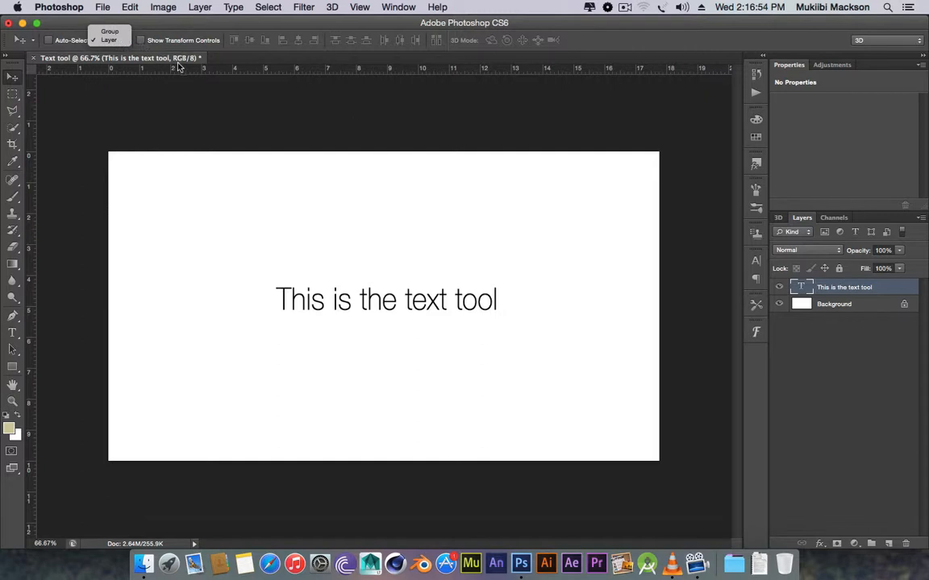
click(145, 45)
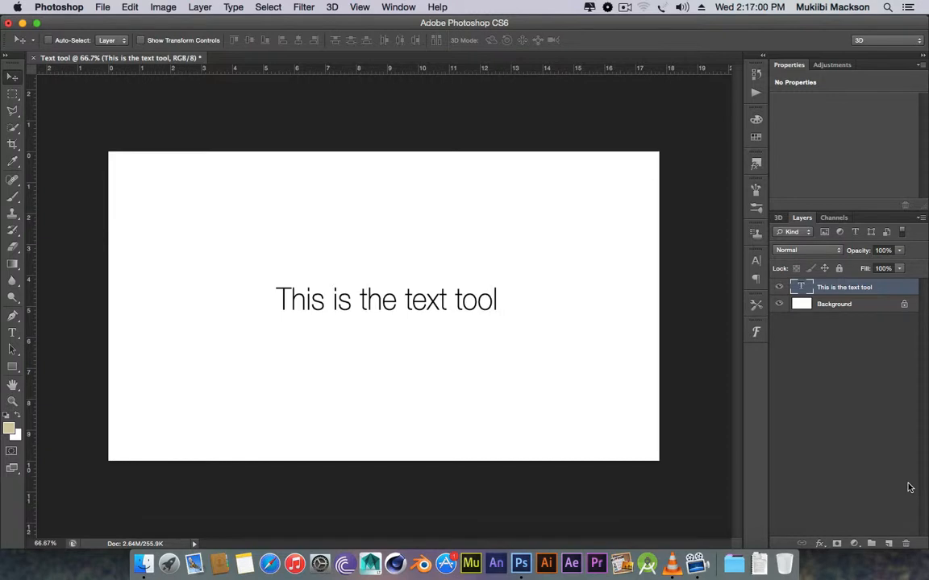
Step: Select the whole text line with the Type tool and change its font to Herculanum
click(11, 337)
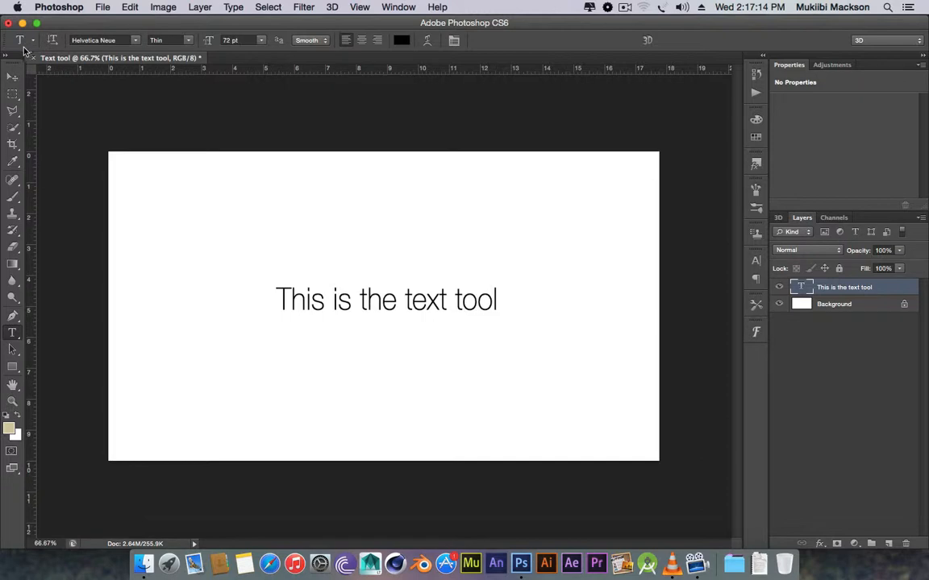
click(33, 41)
click(34, 42)
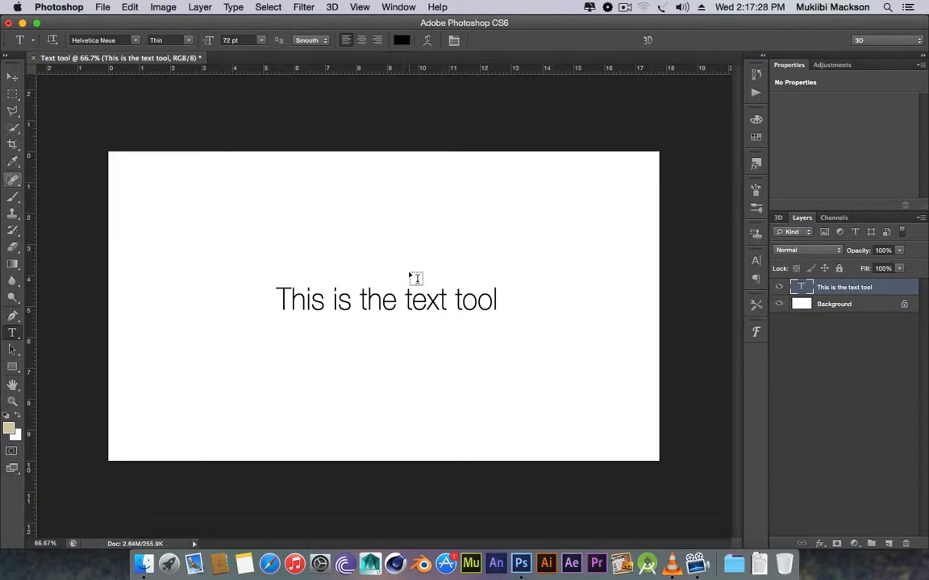
triple_click(373, 301)
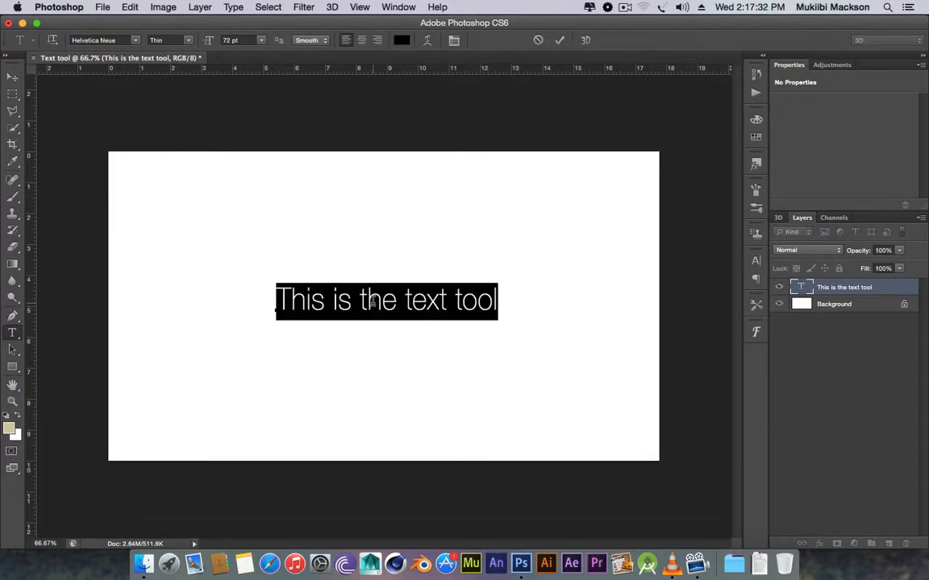
click(331, 302)
mouse_move(279, 298)
mouse_down()
mouse_move(555, 306)
mouse_move(294, 304)
mouse_up()
triple_click(355, 303)
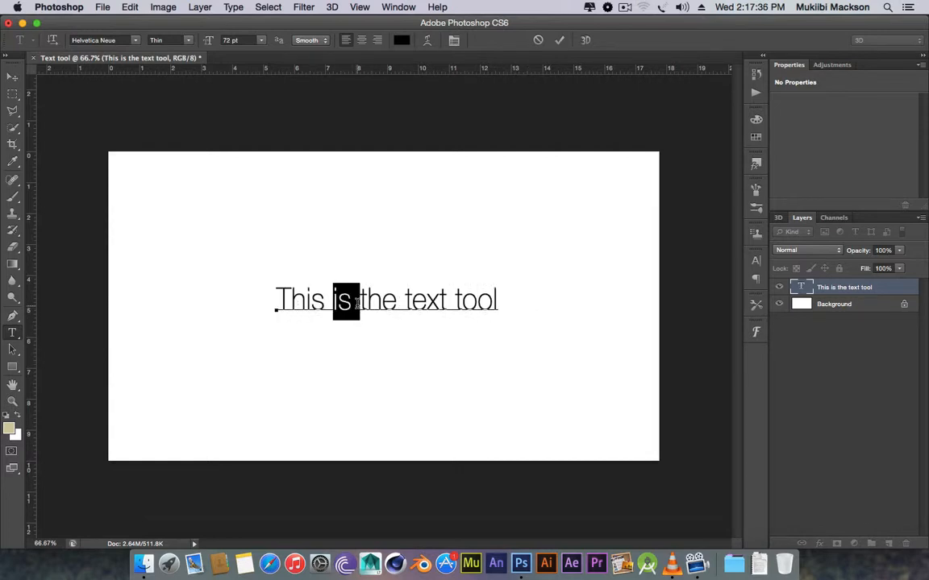
triple_click(357, 303)
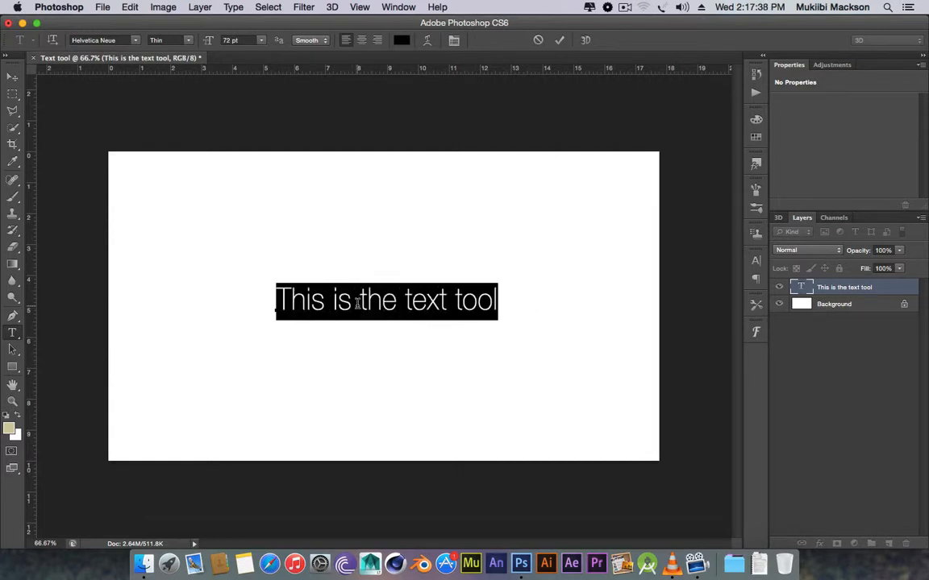
click(136, 41)
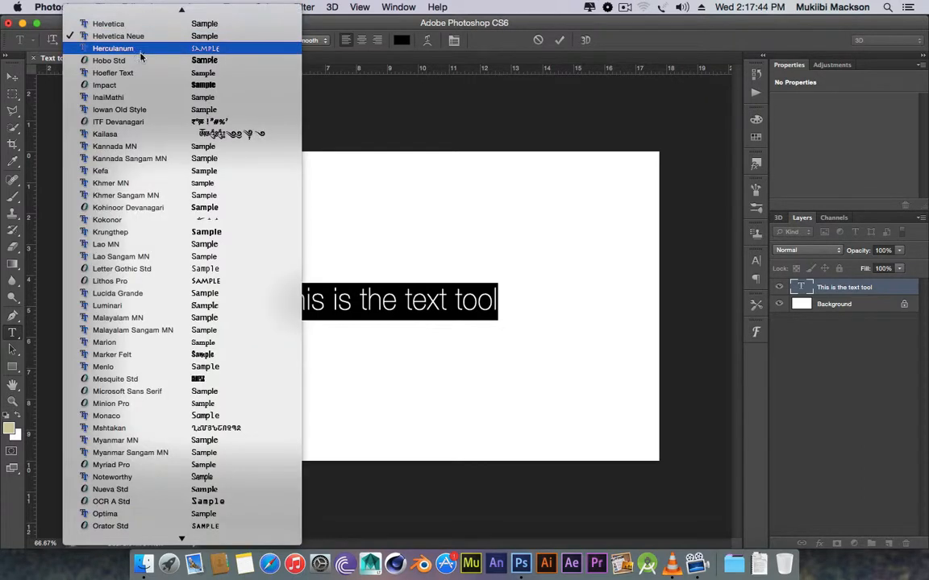
click(136, 50)
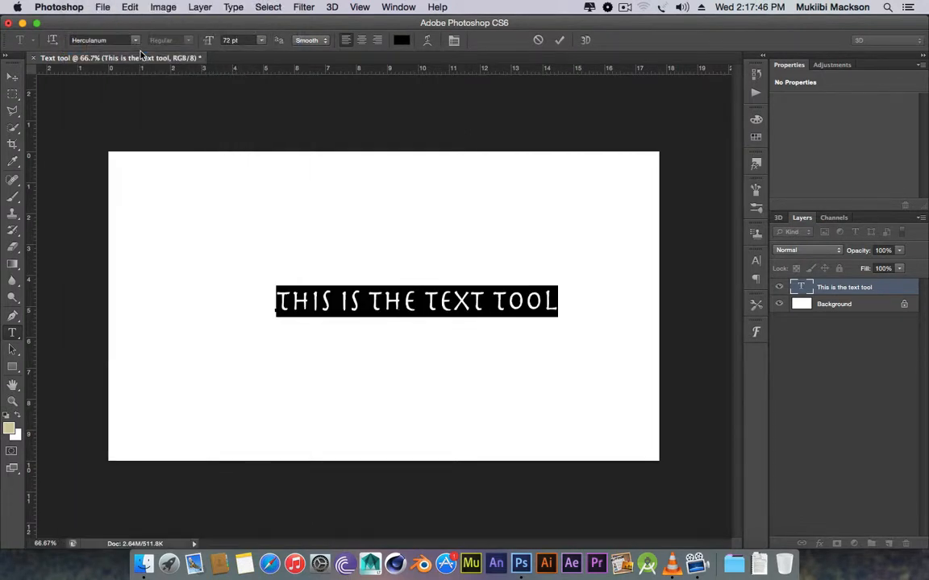
click(13, 75)
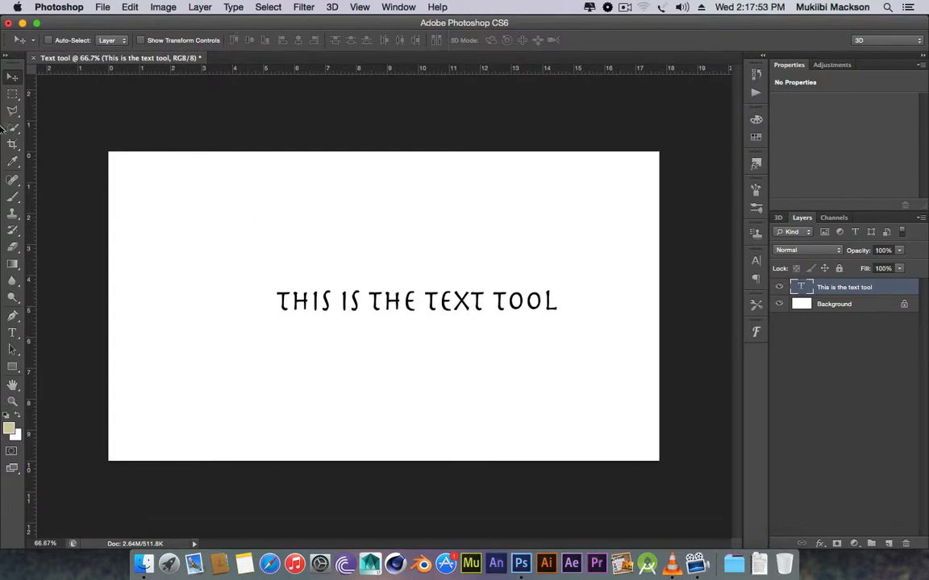
Step: Set the font of the entire text layer to Helvetica Neue
click(12, 332)
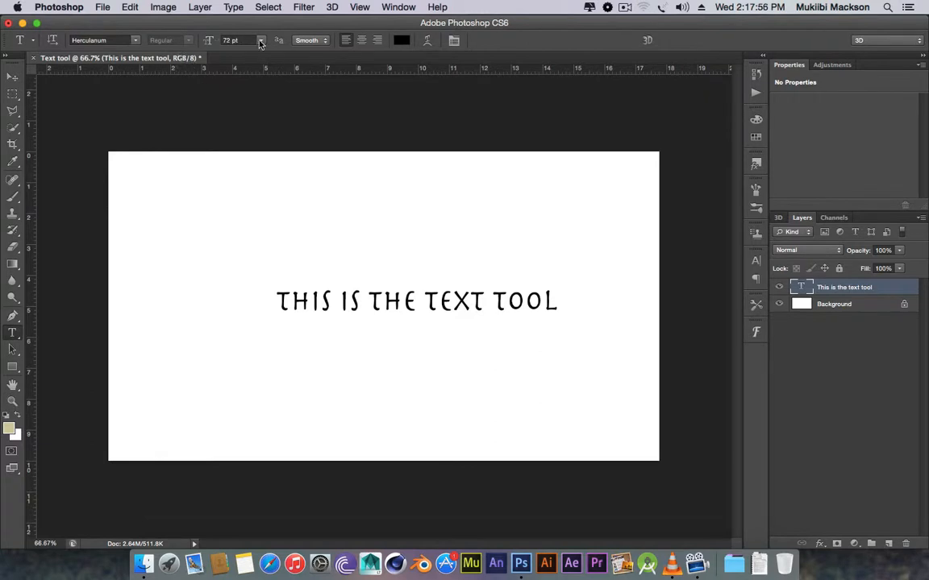
click(128, 40)
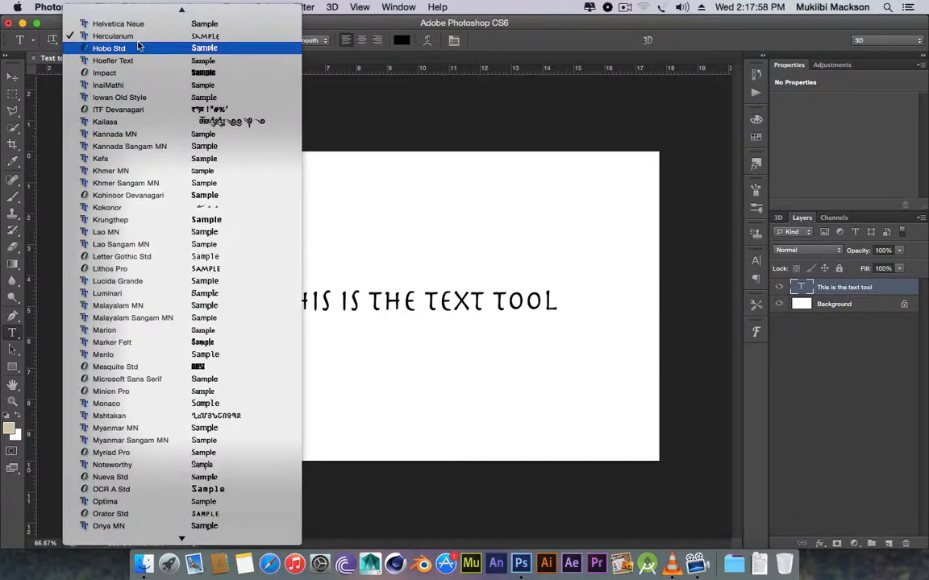
scroll(139, 46, up, 2)
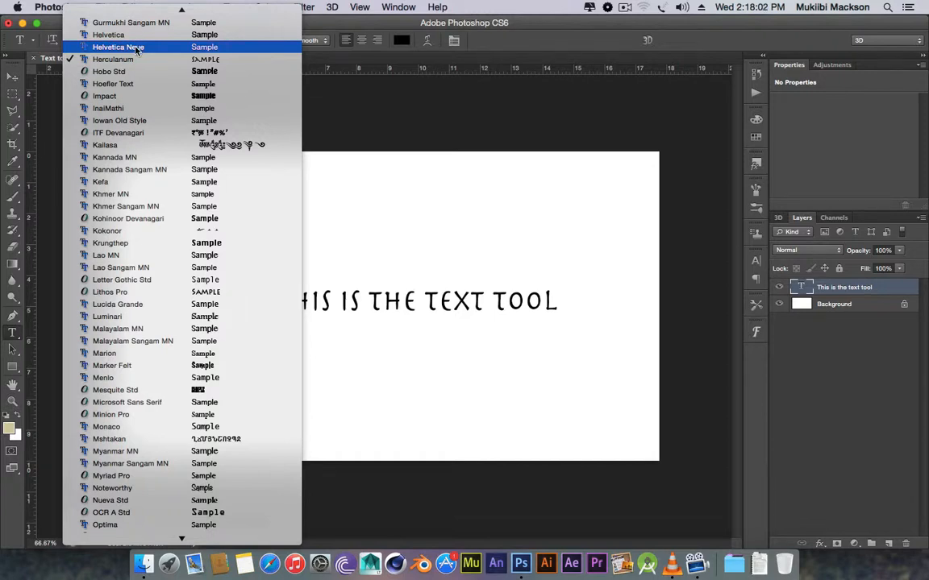
click(136, 48)
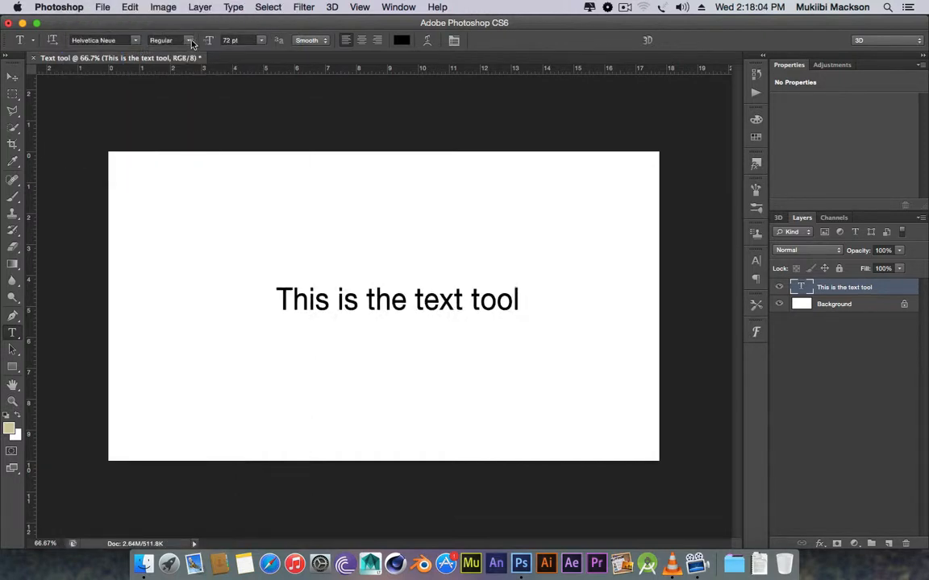
Step: Try the Light and Thin font styles on the text layer
click(192, 42)
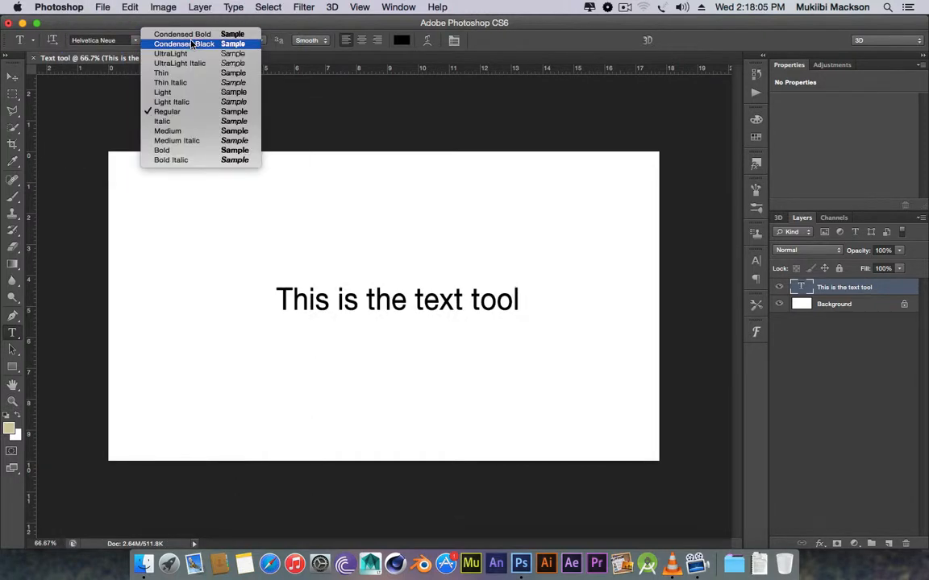
click(168, 92)
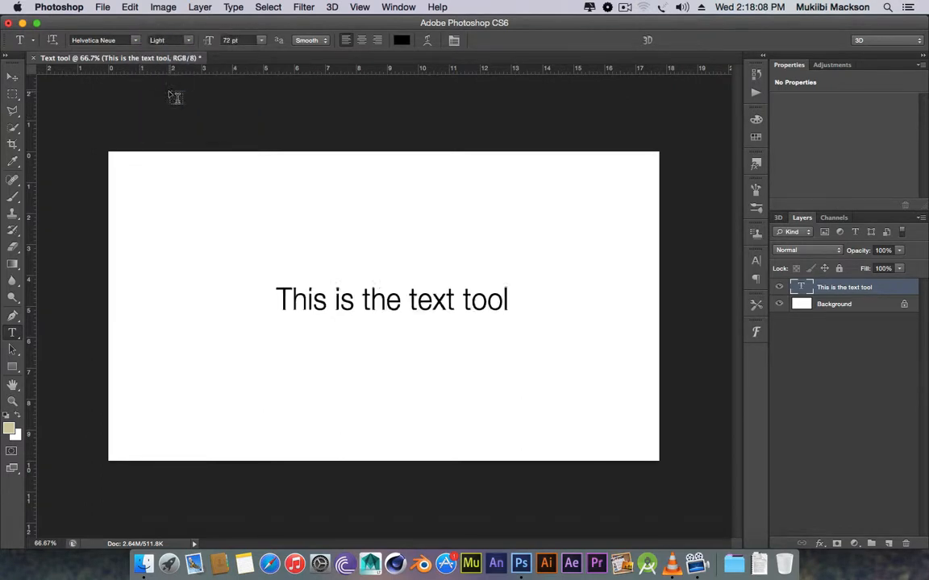
click(188, 42)
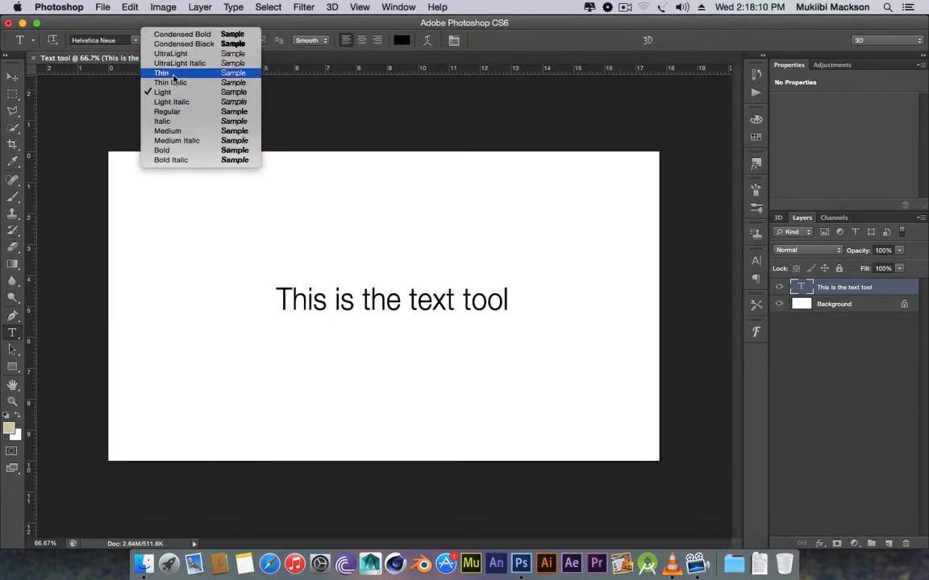
click(166, 75)
Step: Try the Thin Italic and Light font styles on the text layer, and set its style to Thin
click(188, 42)
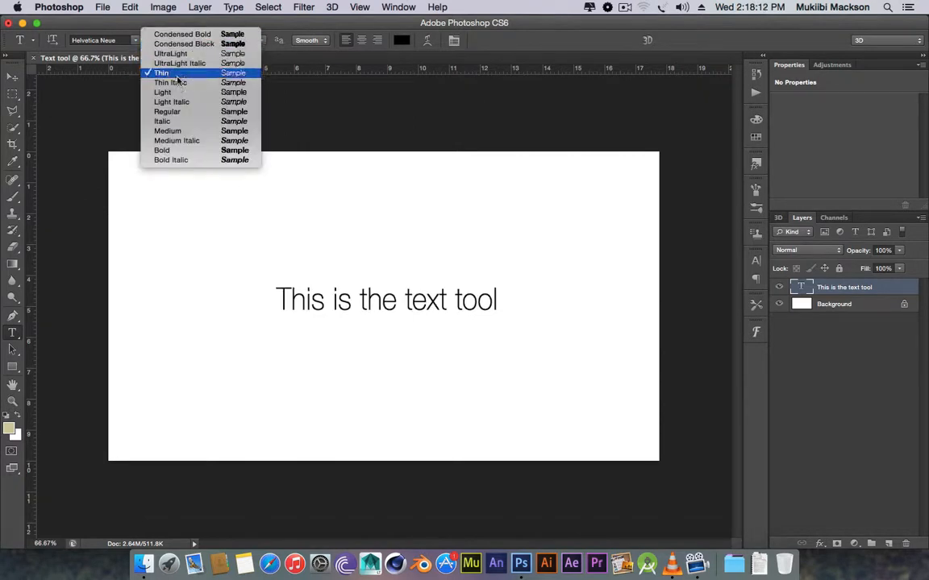
click(176, 86)
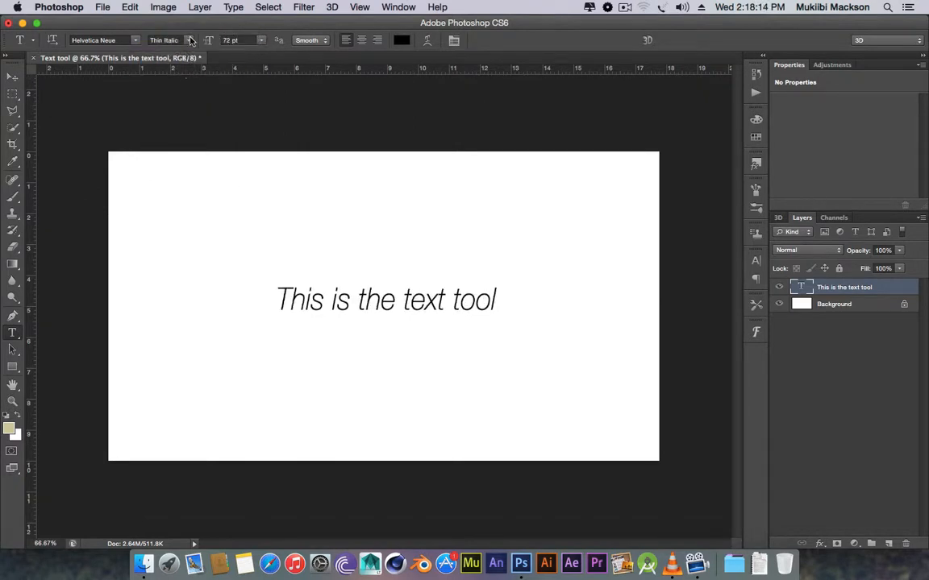
click(171, 41)
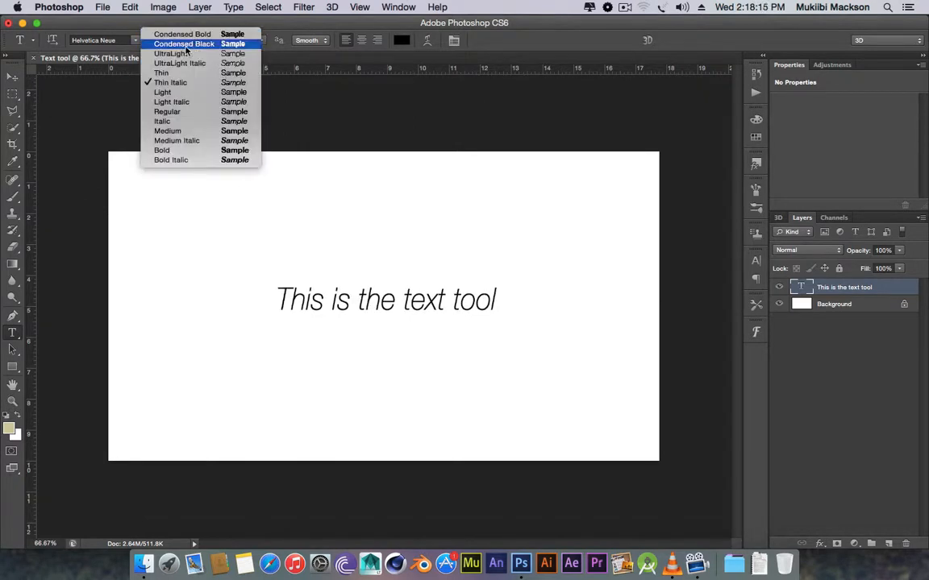
click(166, 83)
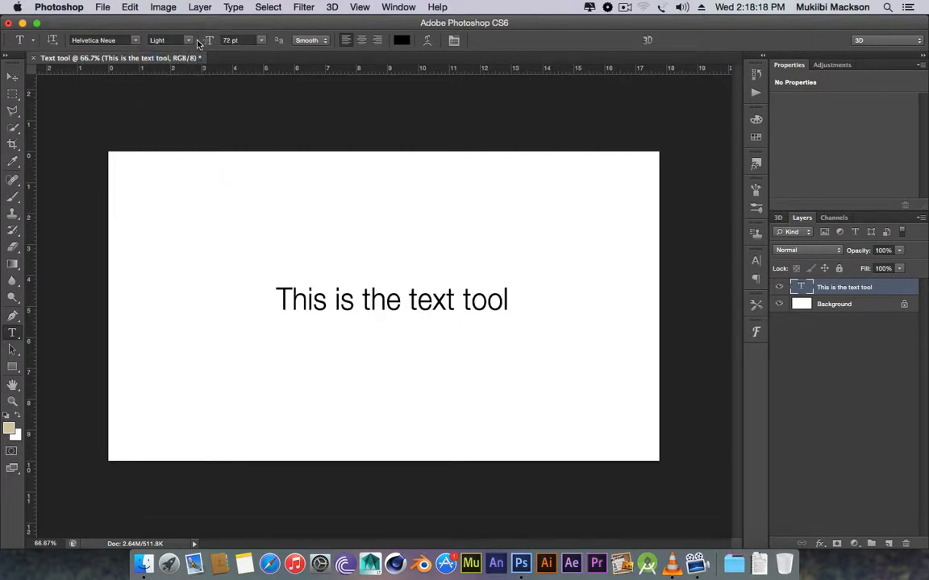
click(173, 41)
click(180, 75)
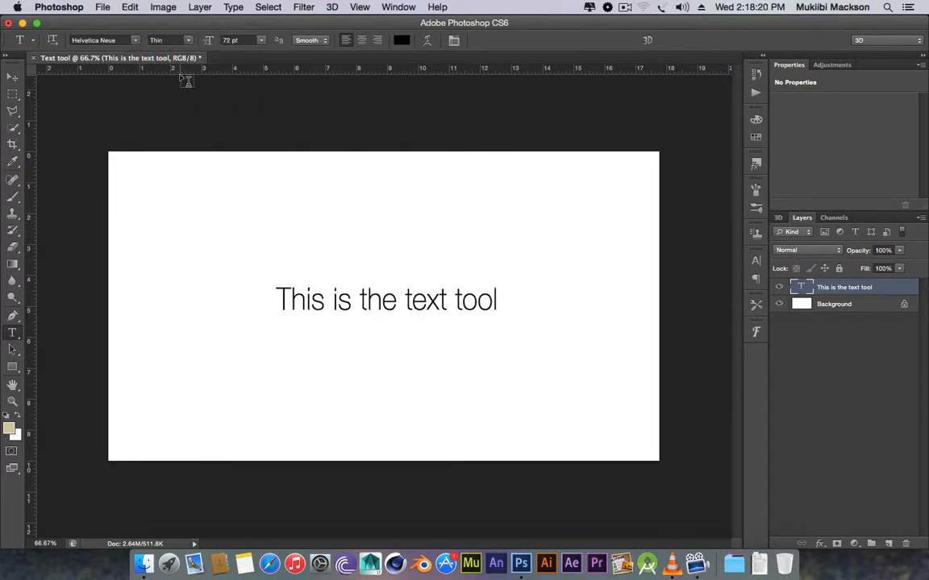
Step: Select the whole line "This is the text tool" for a font size change
click(261, 41)
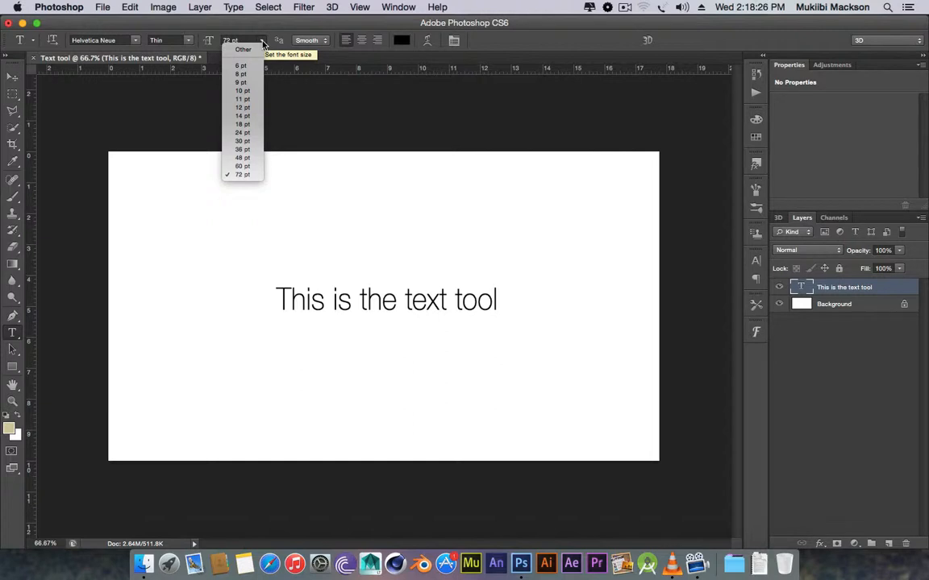
click(280, 138)
click(311, 300)
double_click(313, 299)
click(313, 299)
triple_click(313, 299)
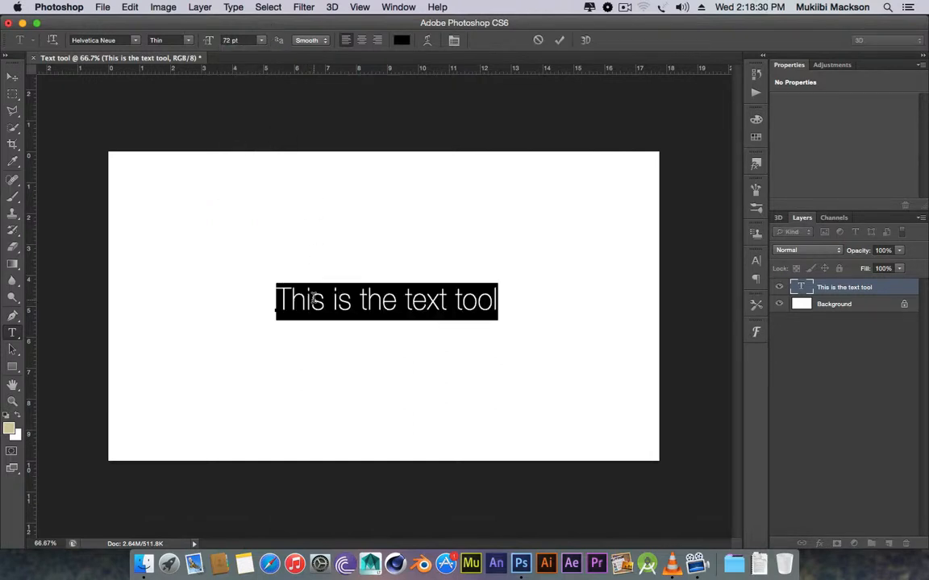
Step: Try a font size of 24 pt on the selected text and set it back to 72 pt
click(261, 40)
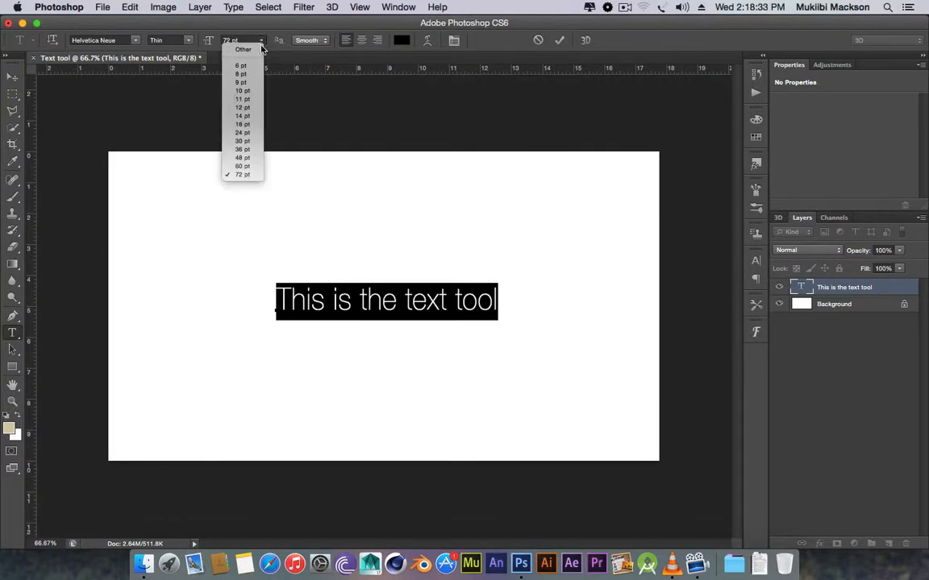
click(242, 134)
click(261, 40)
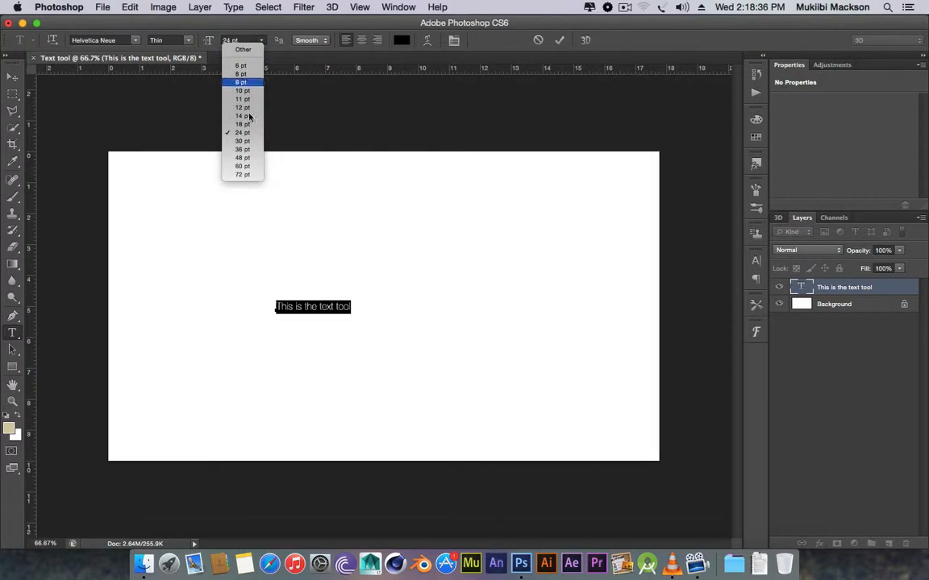
click(244, 174)
Step: Try a custom font size of 500 pt on the selected text
click(263, 42)
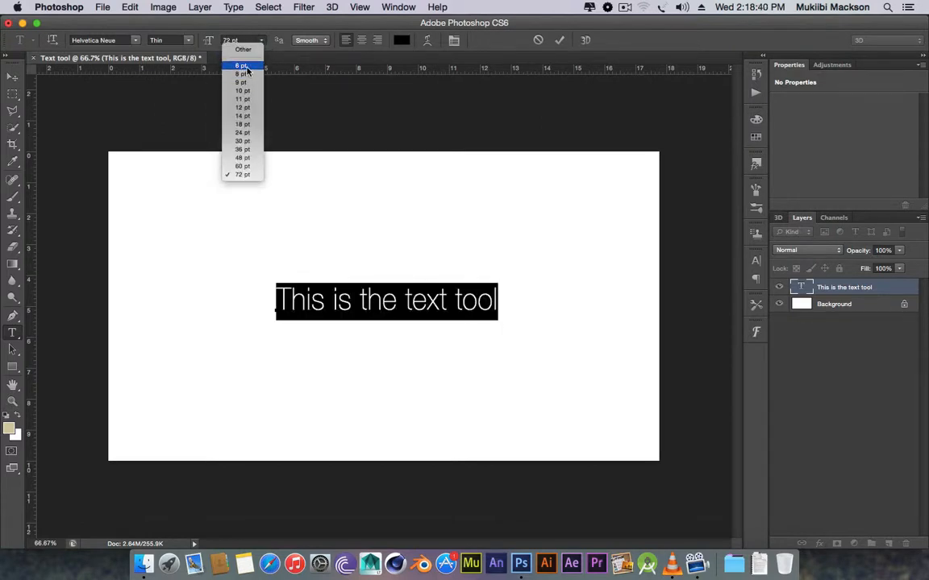
click(233, 40)
double_click(225, 40)
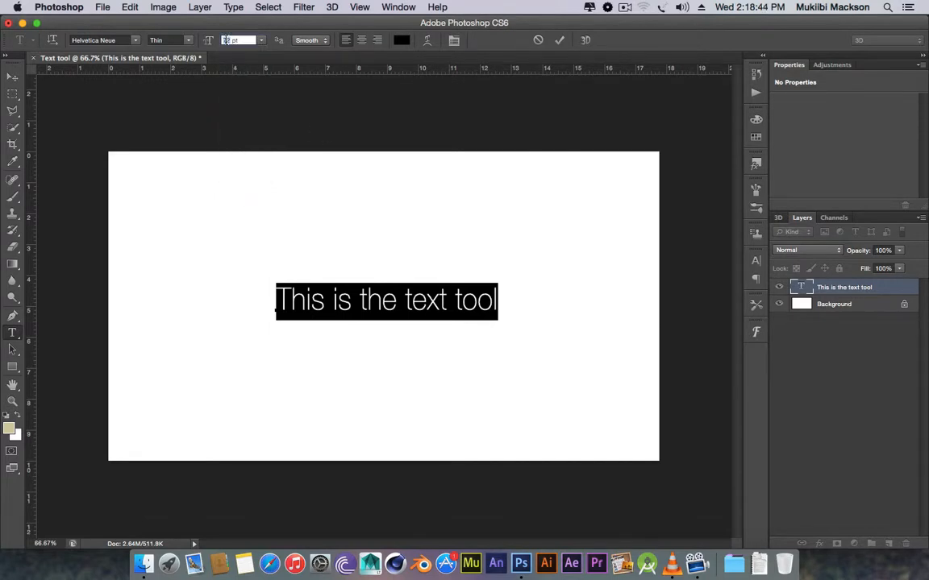
key(Return)
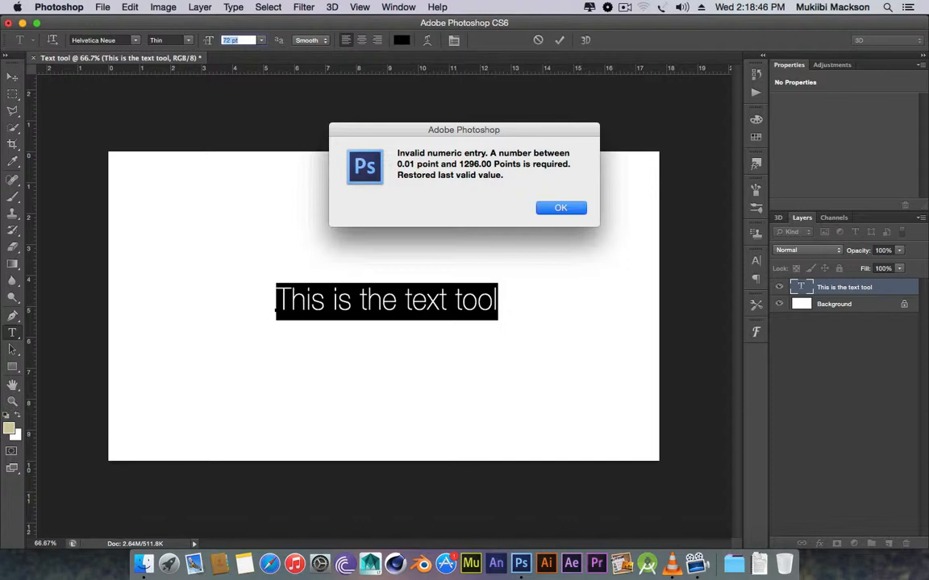
key(Return)
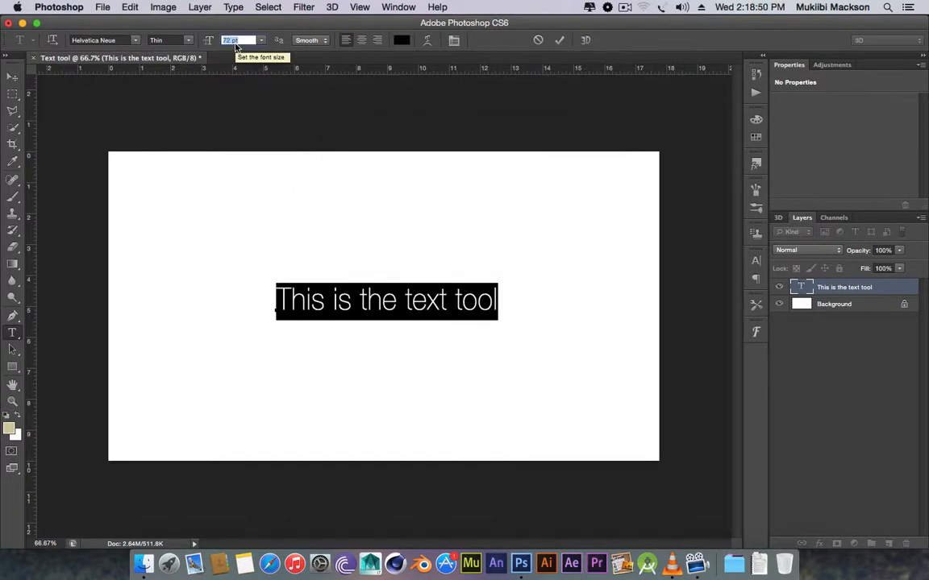
text(1)
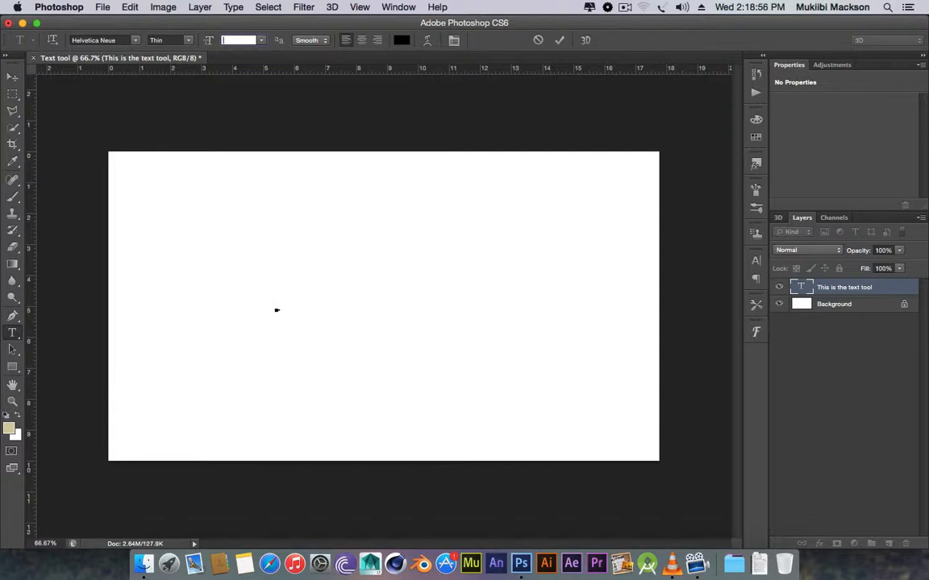
text(500)
key(Return)
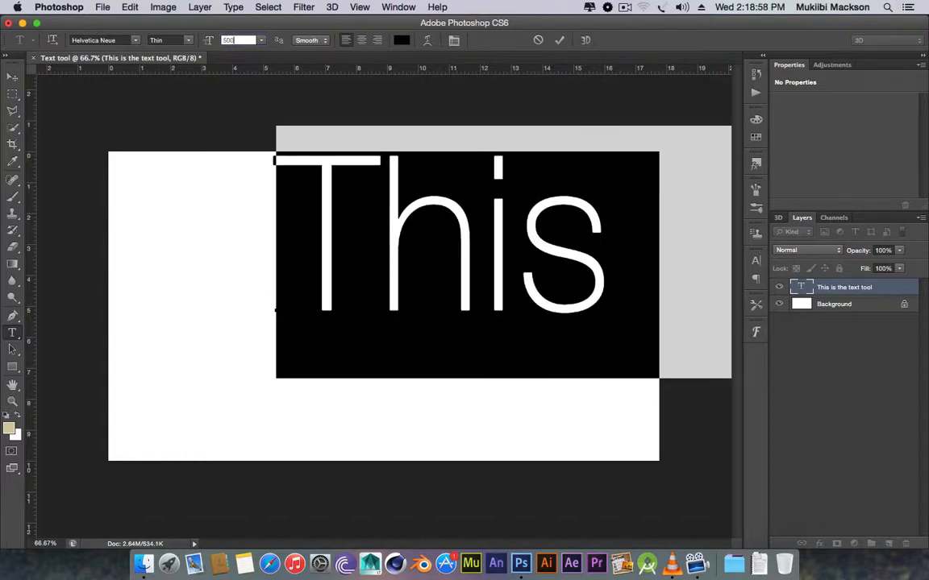
Step: Set the selected text's font size to 200 pt and move the line left so it starts at the canvas's left edge
text(5)
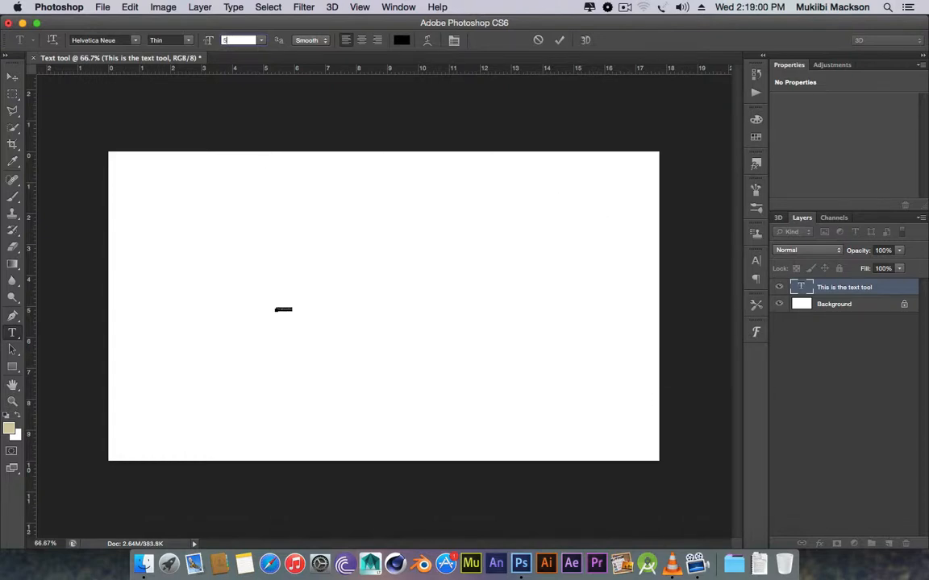
text(200)
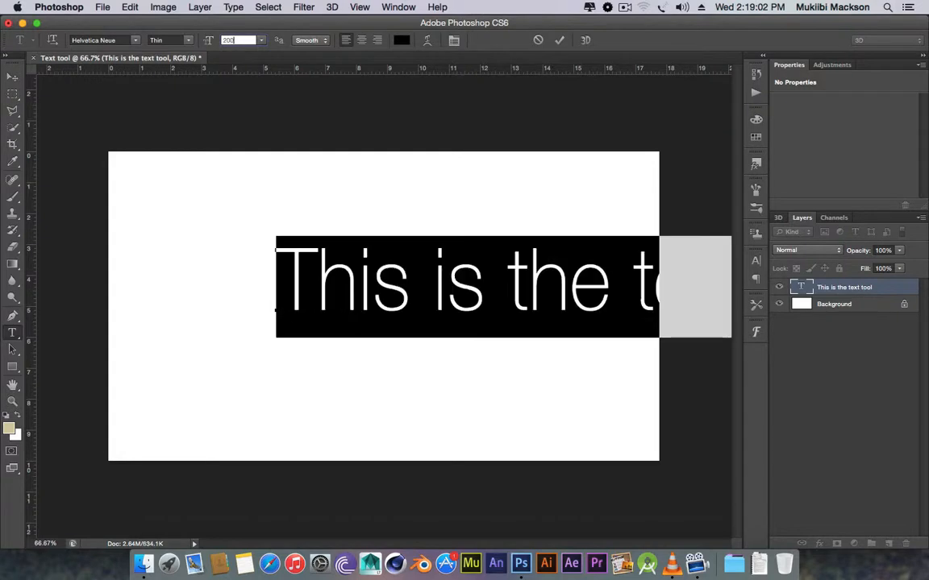
click(12, 77)
drag(559, 296, 377, 295)
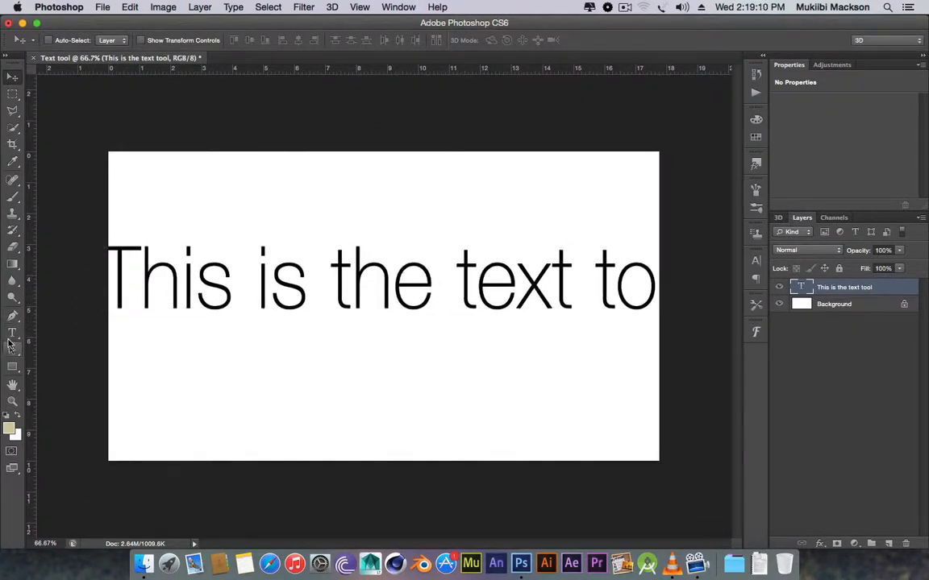
Step: Examine the anti-aliasing options of the text layer, leaving Smooth selected
click(12, 332)
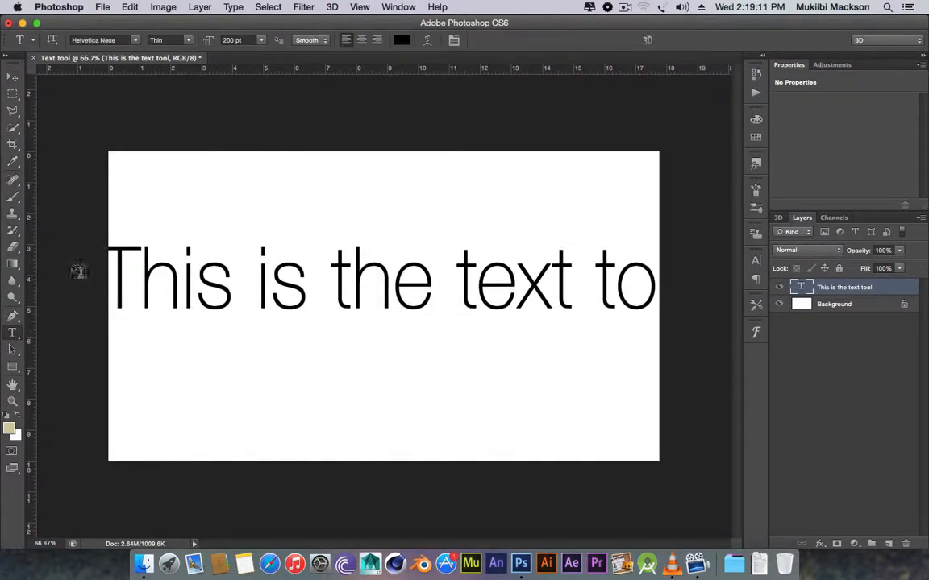
click(326, 42)
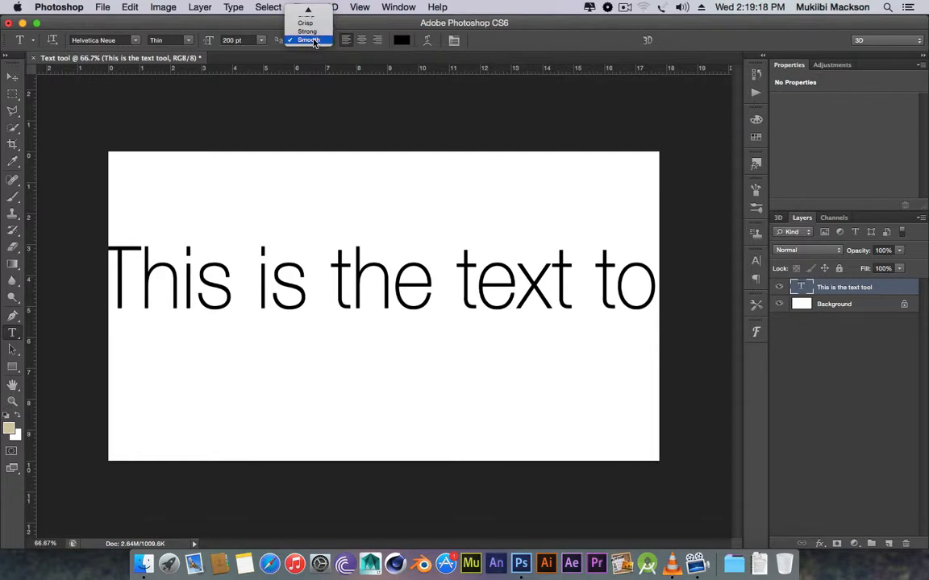
click(394, 30)
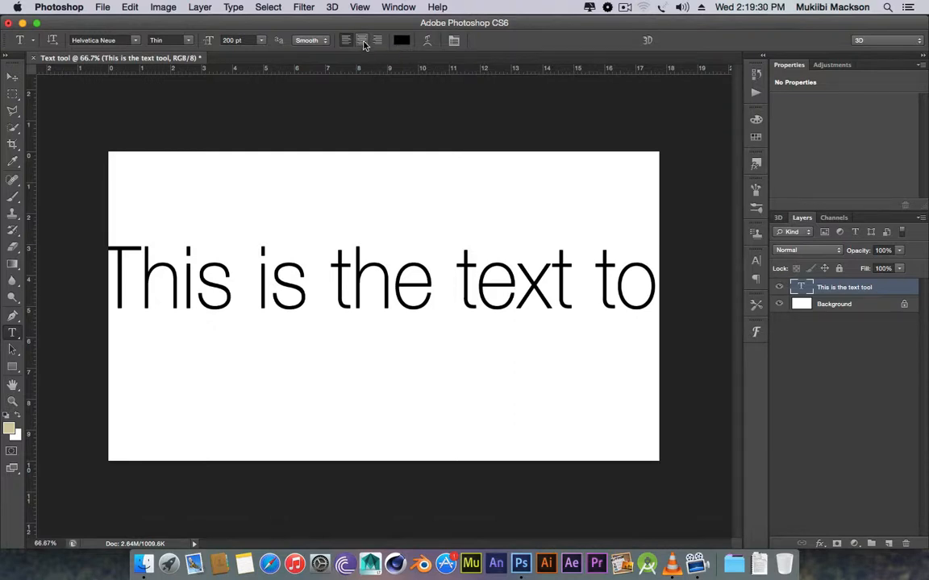
Step: Compare left, right and center alignment on the text, keep it centered, and move the line right until it ends at the canvas's right edge
click(361, 42)
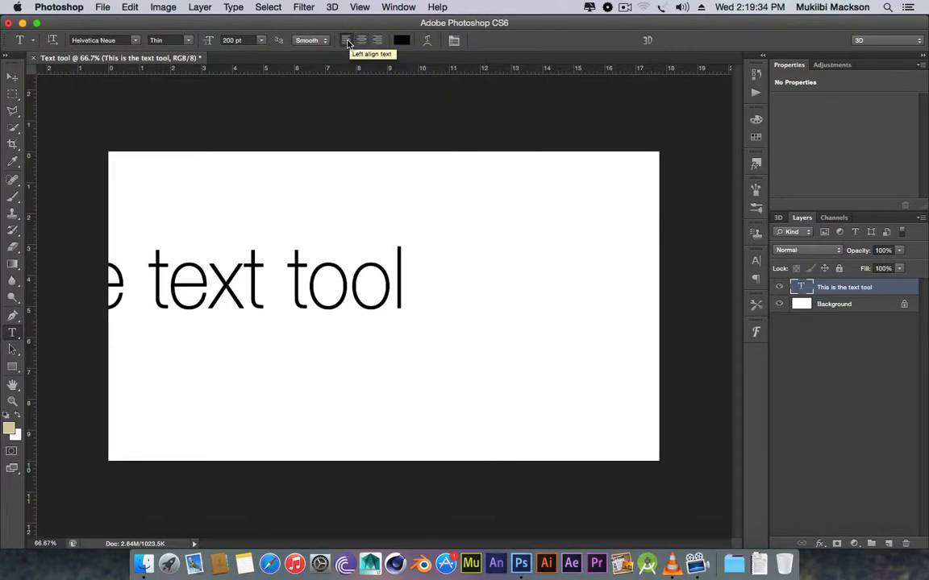
click(347, 41)
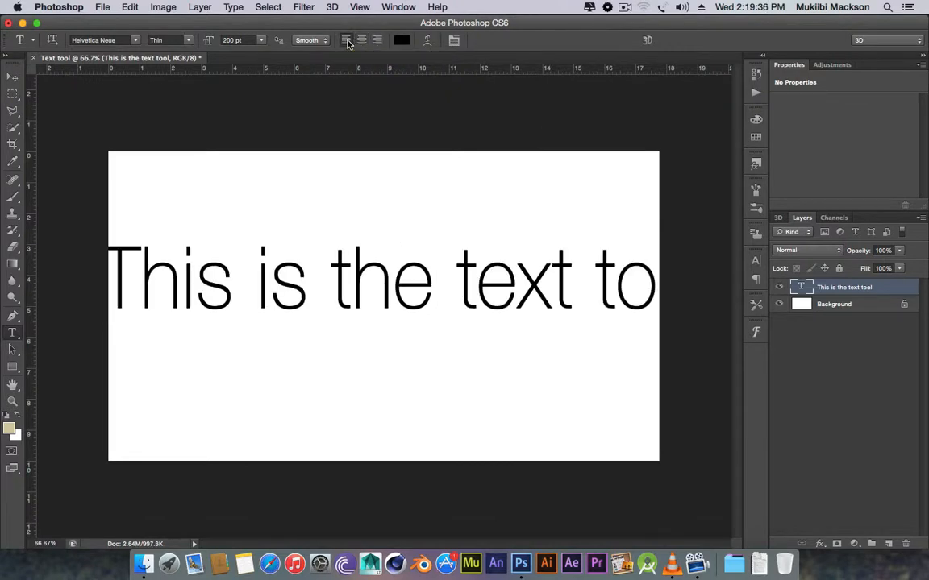
click(379, 42)
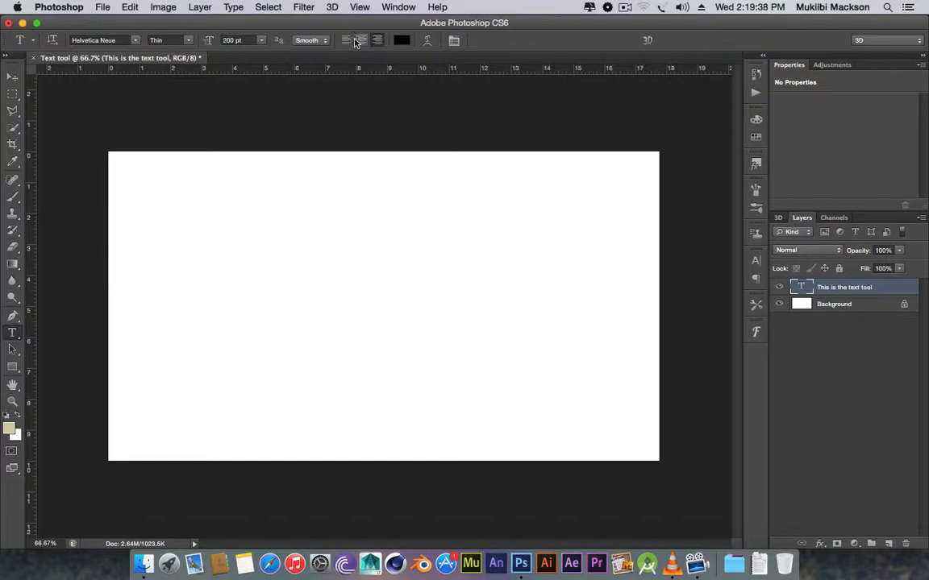
click(360, 41)
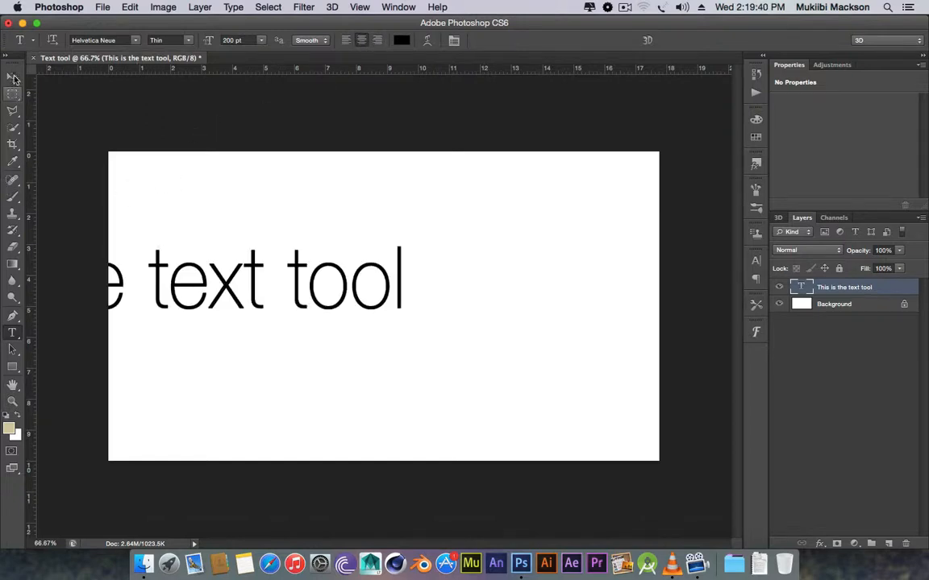
click(13, 78)
drag(237, 300, 492, 309)
Step: Change the color of the whole text layer to bright red (ff0606)
click(12, 332)
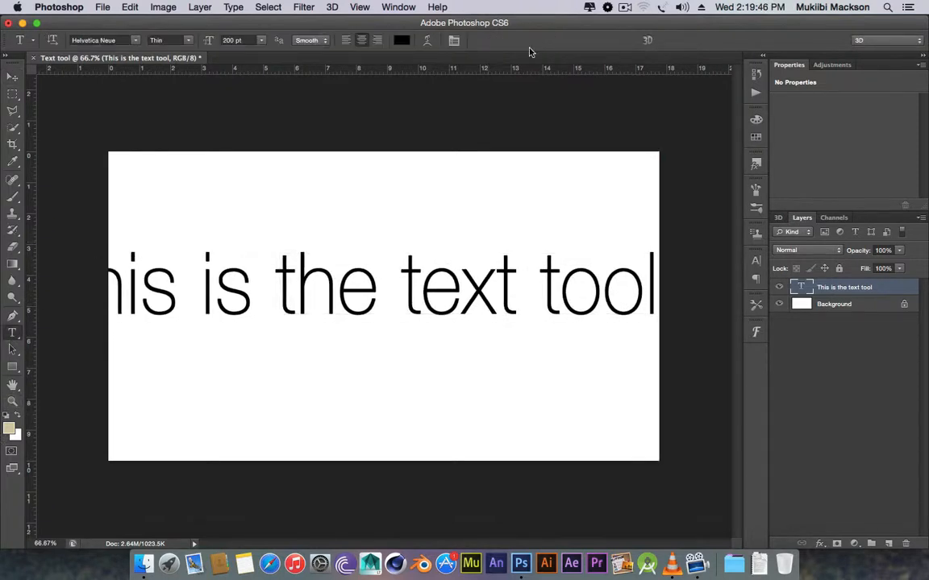
click(400, 39)
drag(728, 210, 737, 151)
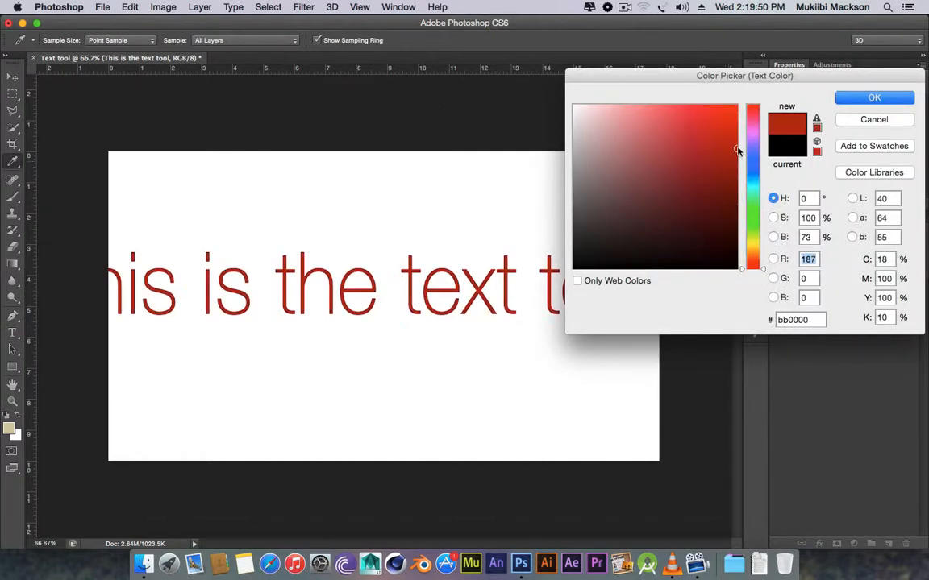
drag(686, 129, 738, 103)
mouse_move(725, 140)
mouse_down()
mouse_move(719, 239)
mouse_move(726, 131)
mouse_move(743, 78)
mouse_up()
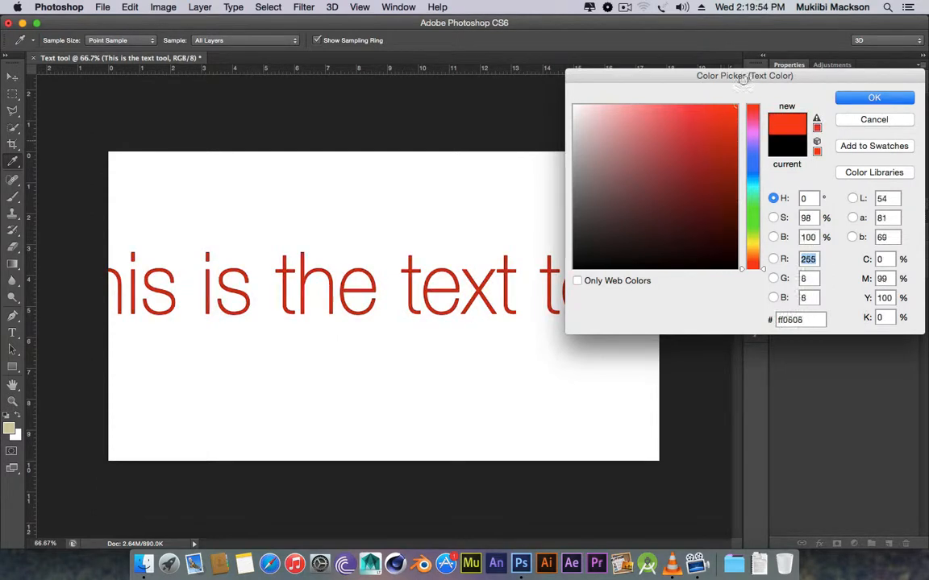
click(861, 98)
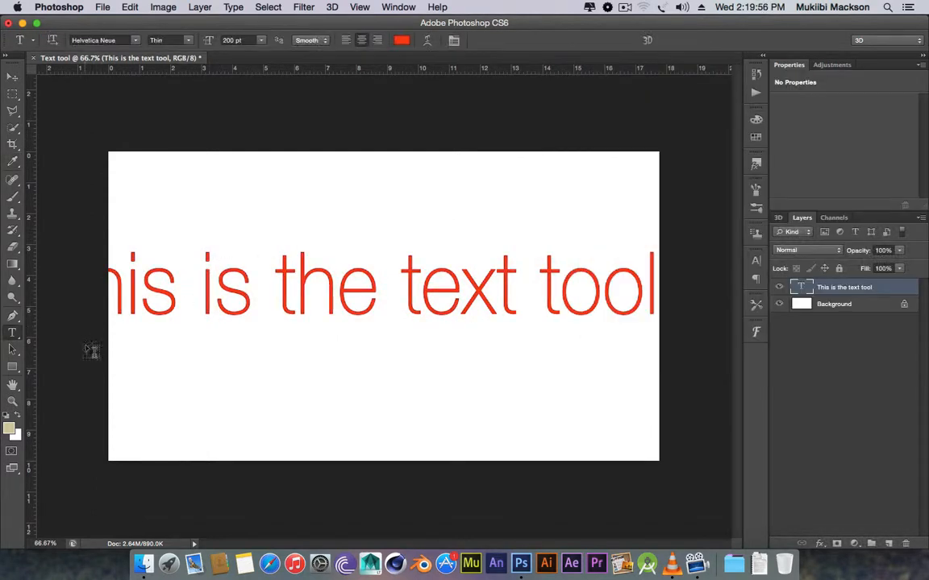
Step: Set the font size of the whole text line to 100 pt and commit the text edit
triple_click(236, 282)
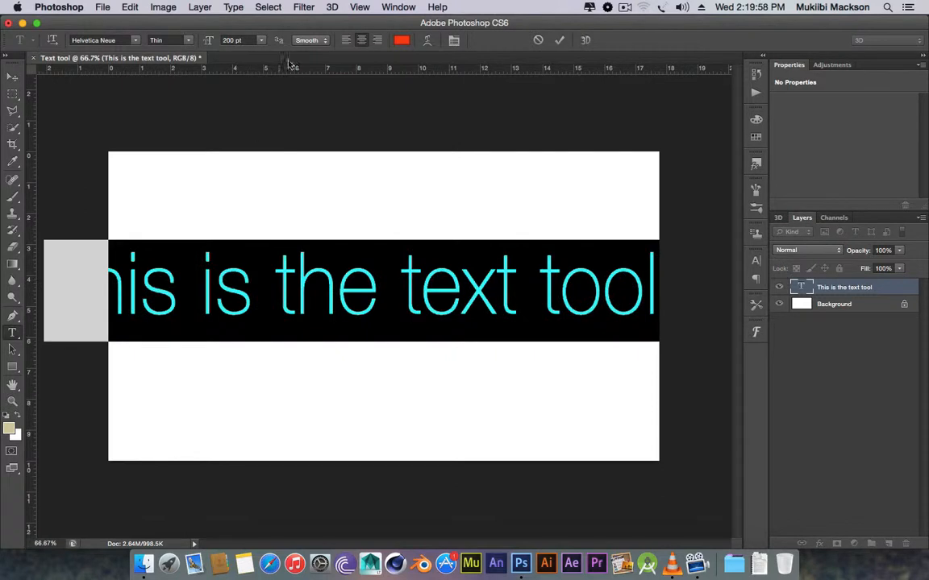
click(228, 41)
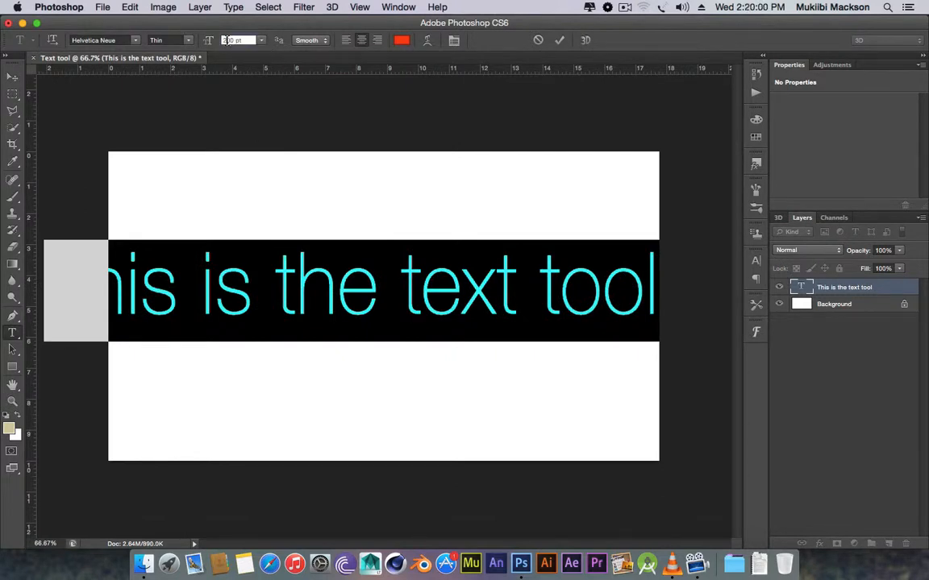
text(100)
key(Return)
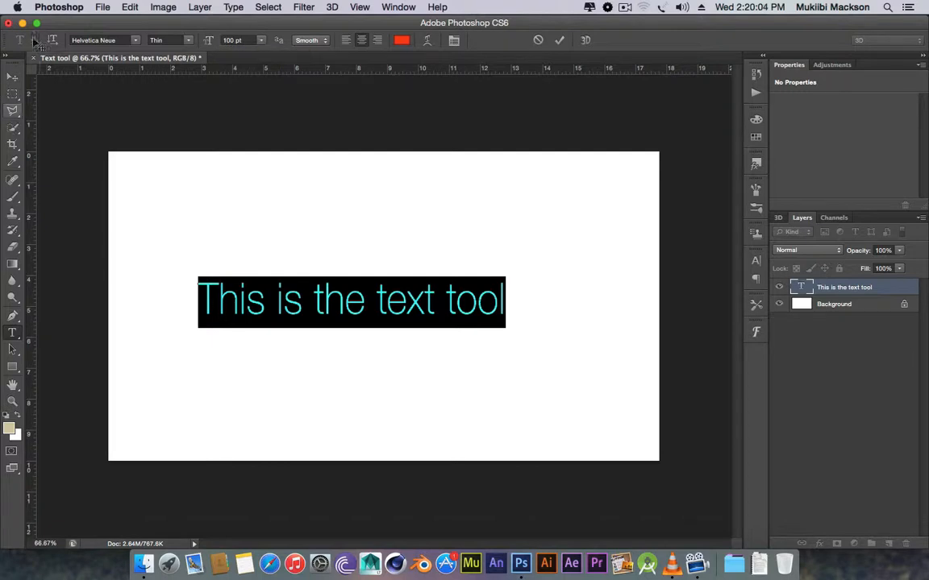
click(12, 77)
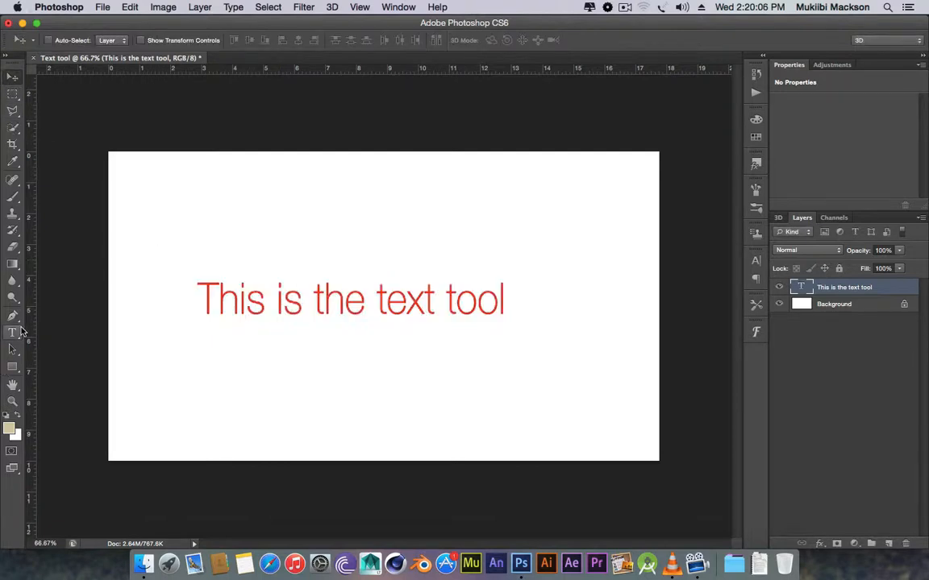
Step: Recolor only the words "This is" in the text line to blue (0119ff)
click(12, 332)
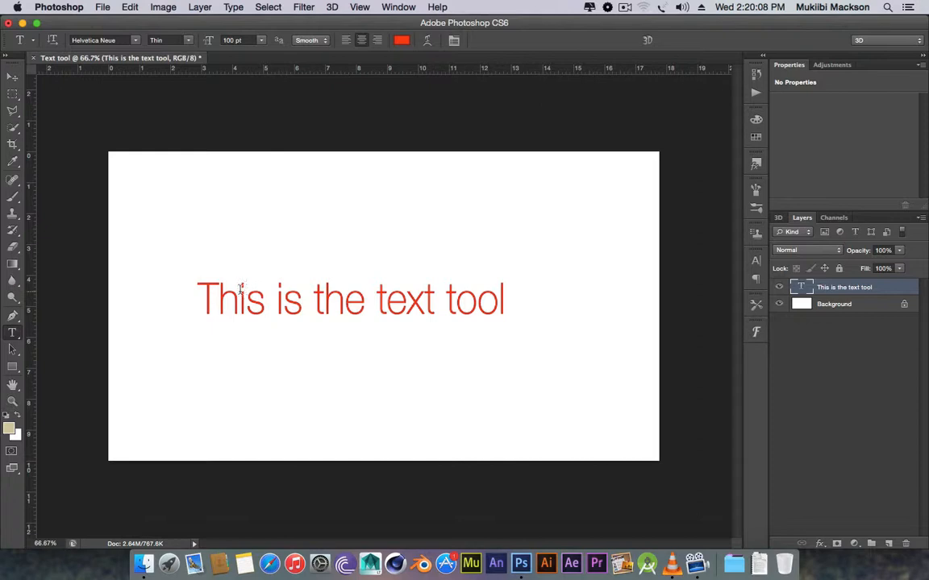
drag(201, 288, 296, 294)
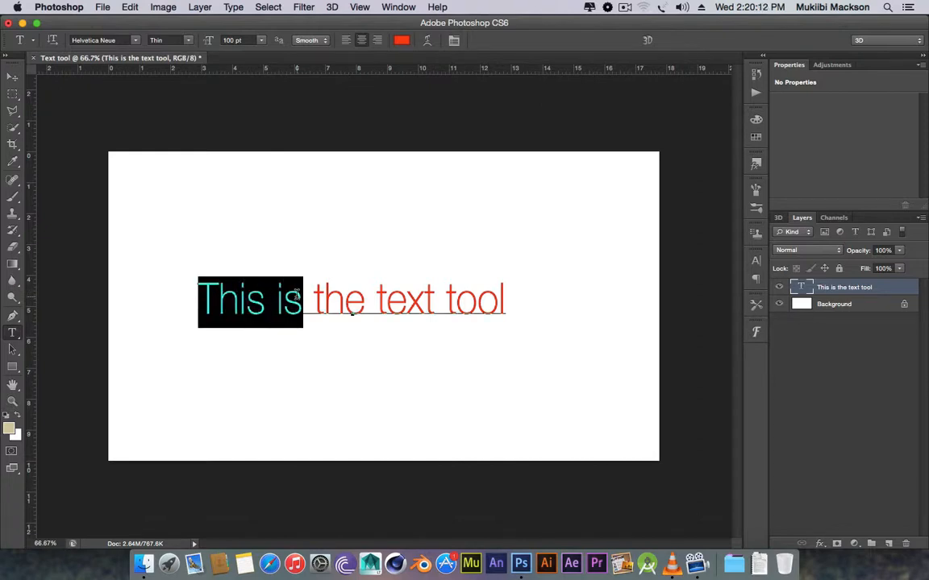
click(405, 41)
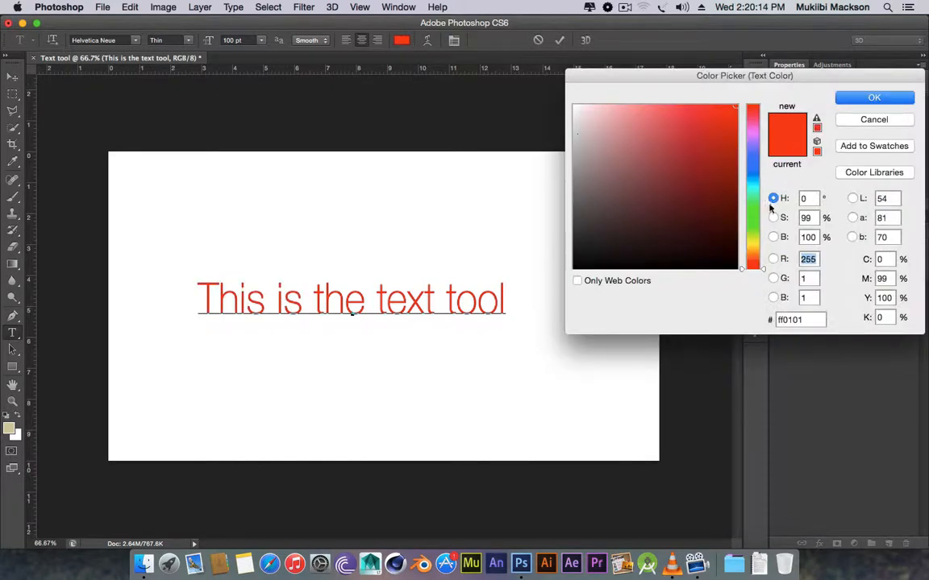
mouse_move(753, 236)
mouse_down()
mouse_move(752, 226)
mouse_move(750, 242)
mouse_up()
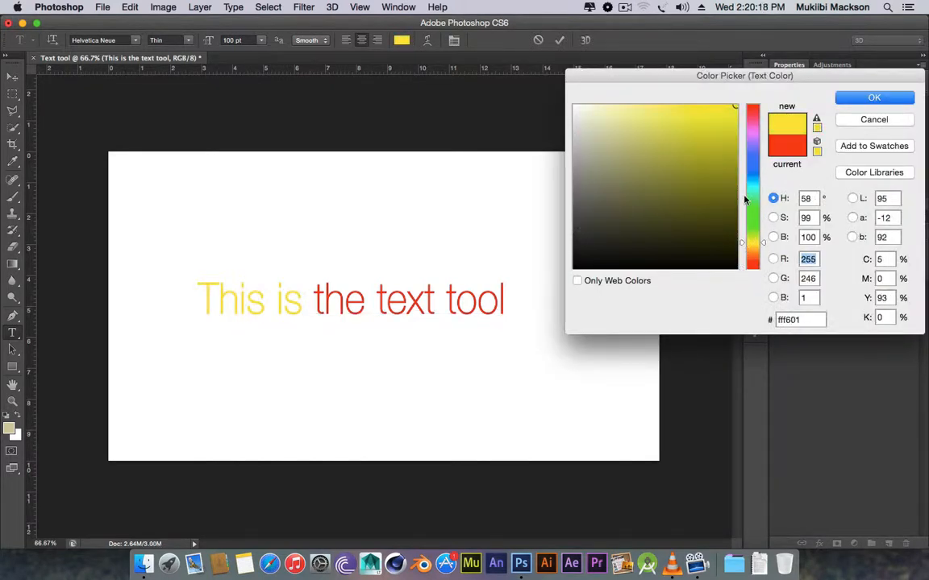
click(752, 162)
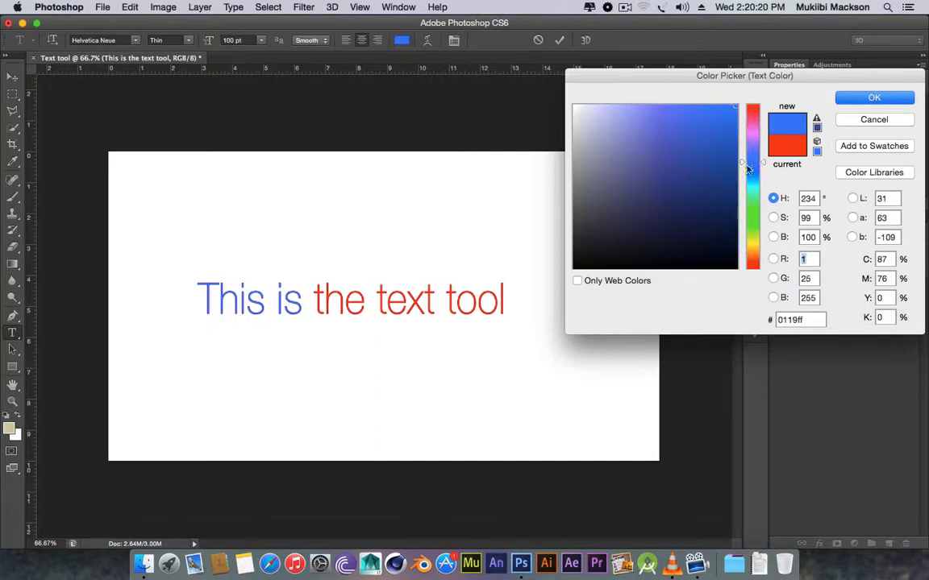
click(878, 98)
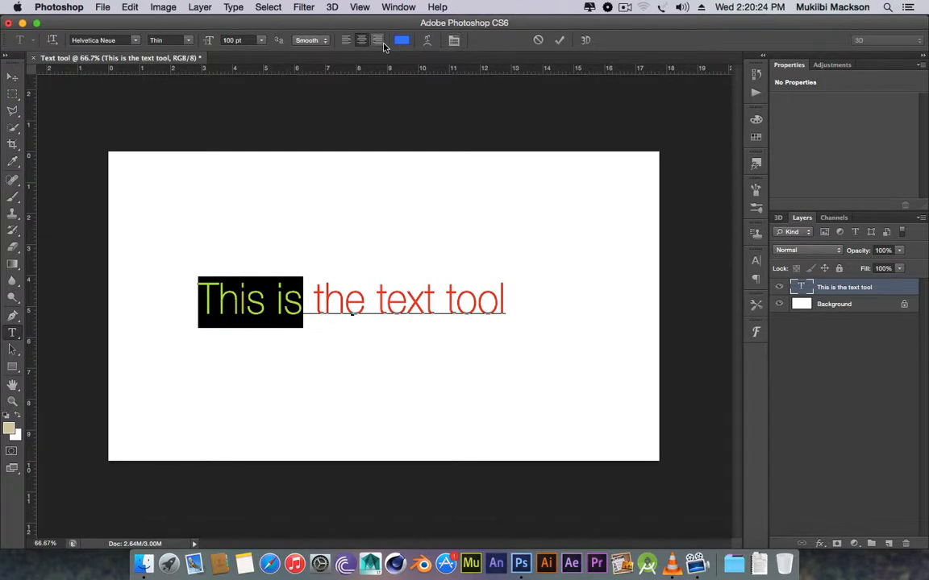
Step: Look through the Type tool variants, keep the Horizontal Type Tool active and commit the text edit
right_click(12, 334)
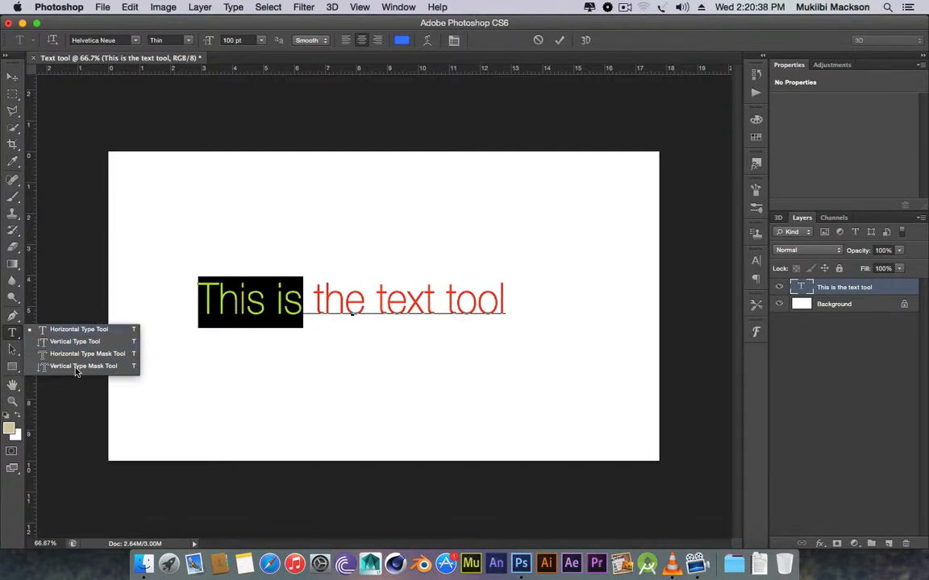
click(14, 336)
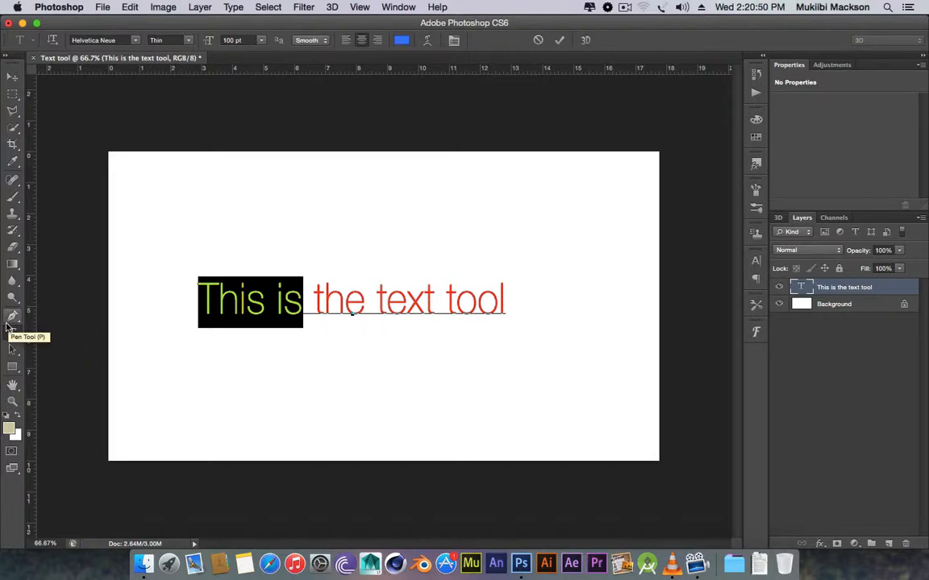
click(12, 317)
click(10, 333)
click(13, 334)
click(14, 333)
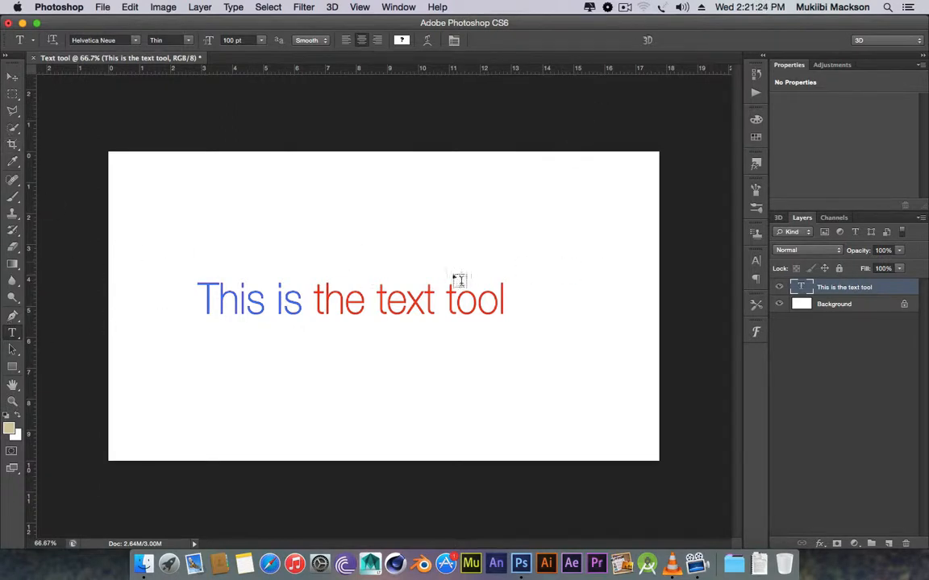
Step: Move the two-colored text line slightly left and down on the canvas with the Move tool
key(v)
mouse_move(337, 308)
mouse_down()
mouse_move(359, 380)
mouse_move(337, 235)
mouse_move(259, 313)
mouse_move(457, 281)
mouse_move(366, 324)
mouse_move(381, 312)
mouse_move(307, 315)
mouse_move(337, 289)
mouse_move(284, 312)
mouse_move(318, 337)
mouse_move(379, 292)
mouse_move(327, 303)
mouse_move(415, 307)
mouse_move(320, 314)
mouse_up()
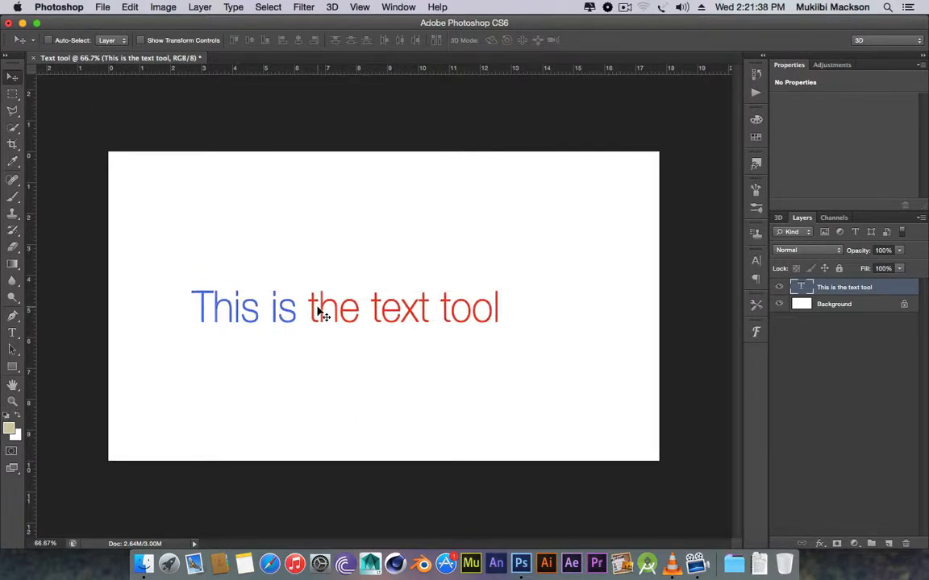